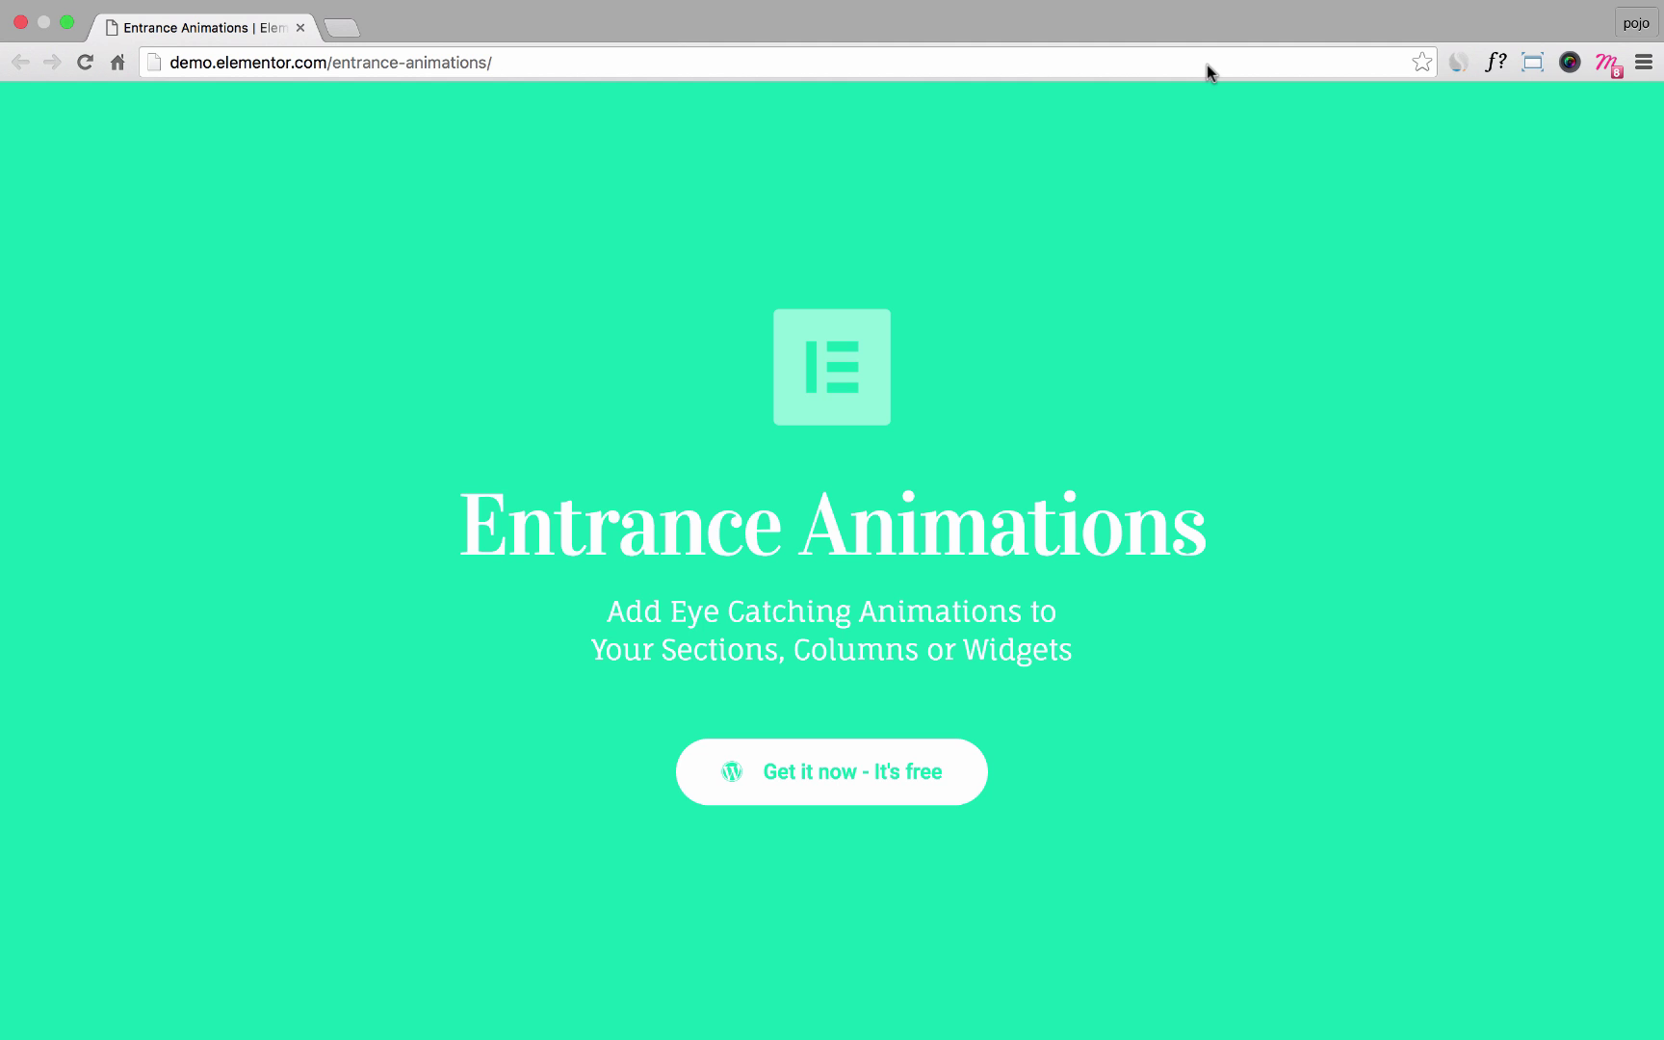
- Reload the Entrance Animations demo page and show it full screen
left_click(1208, 65)
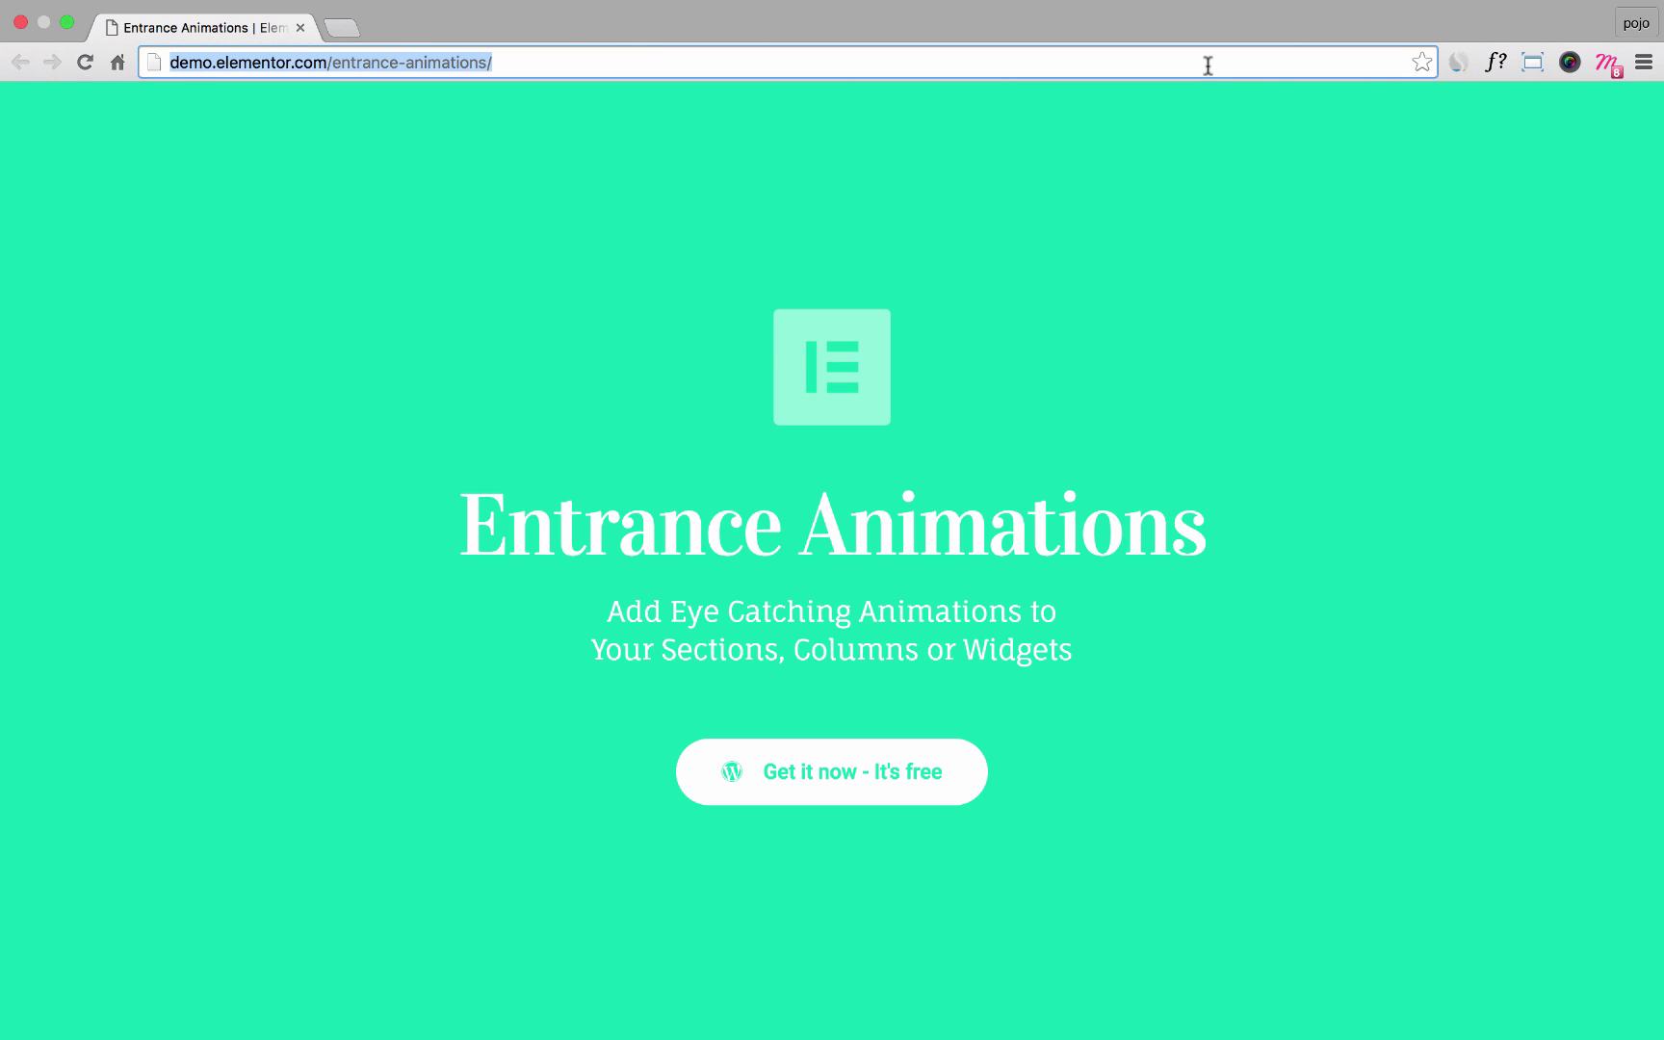
key("Return")
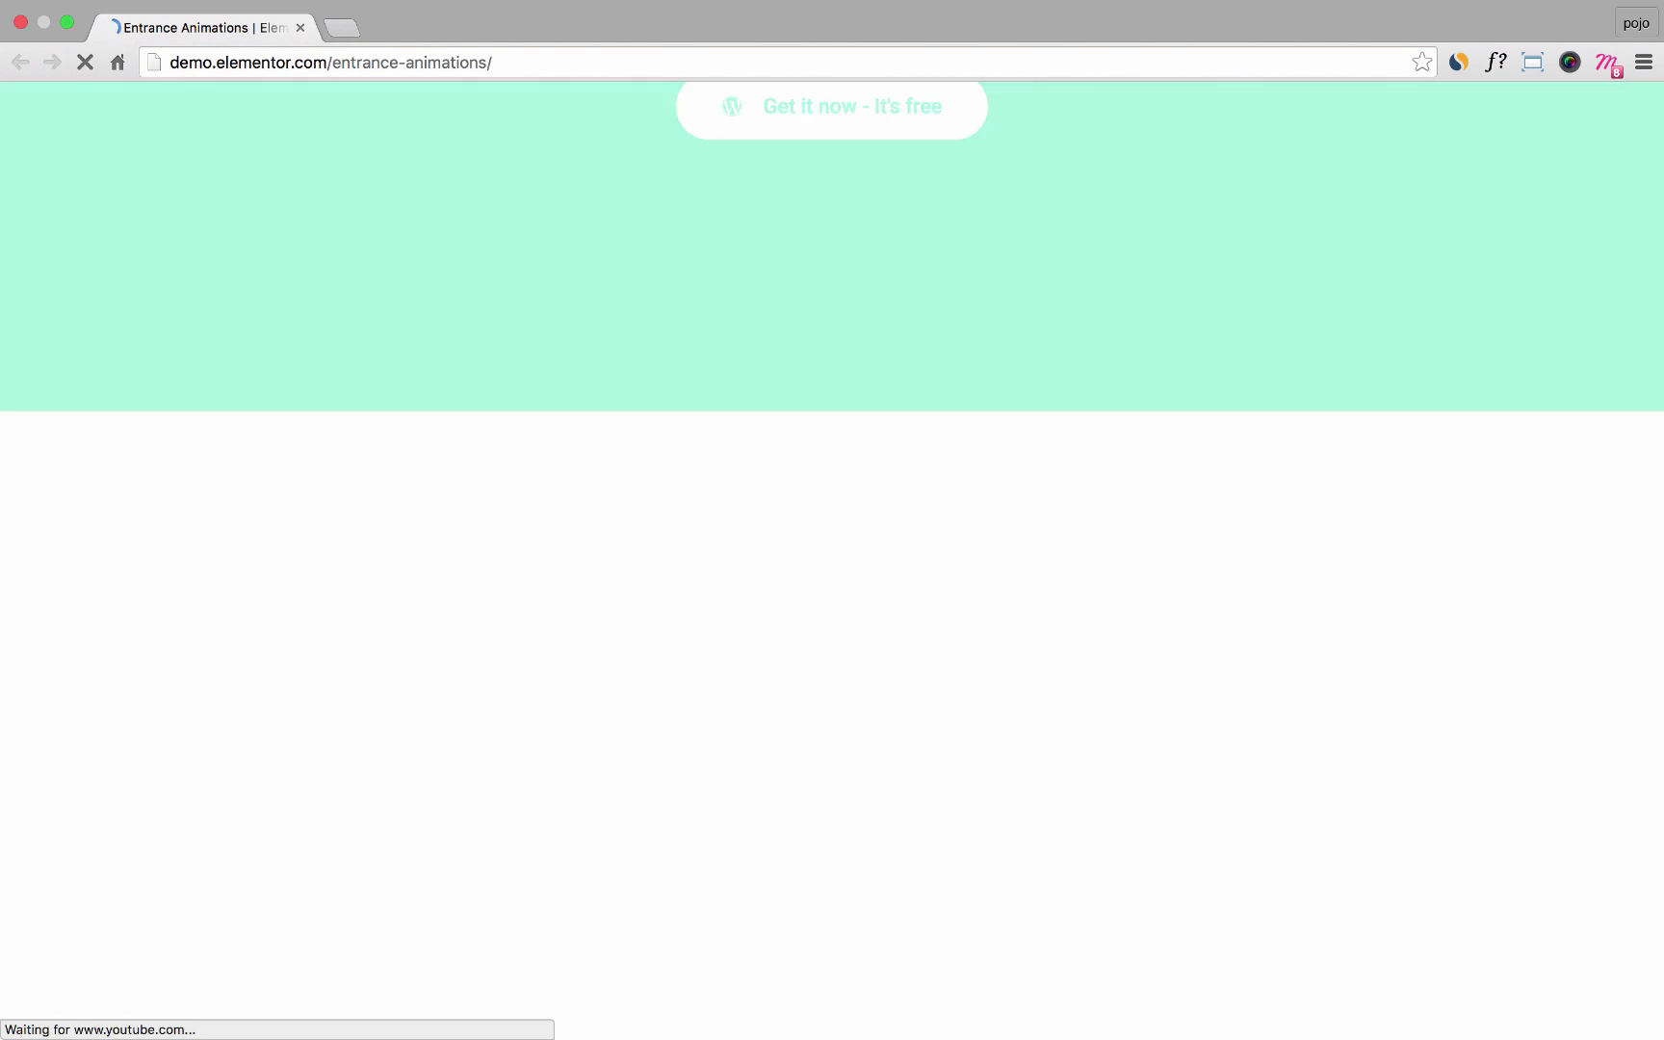
key("ctrl+super+f")
- Scroll down through the animated sections to the five Rotating Animations examples
scroll(1206, 92, "down", 5)
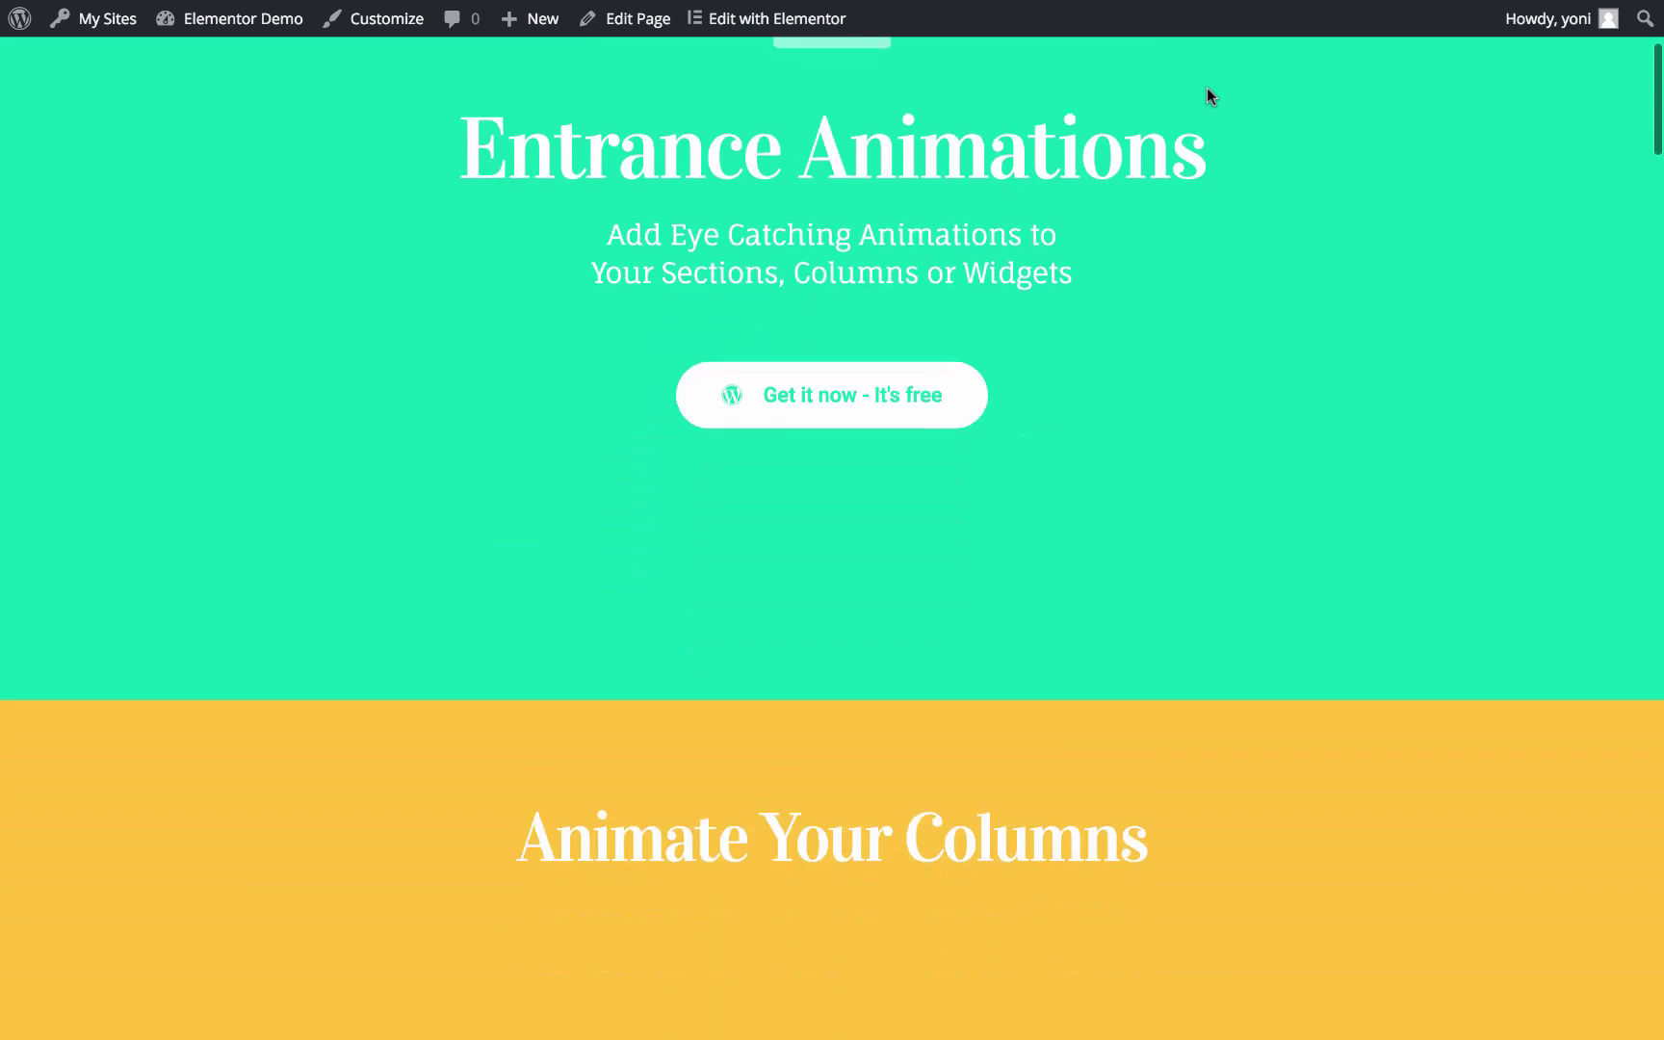
scroll(1206, 87, "down", 10)
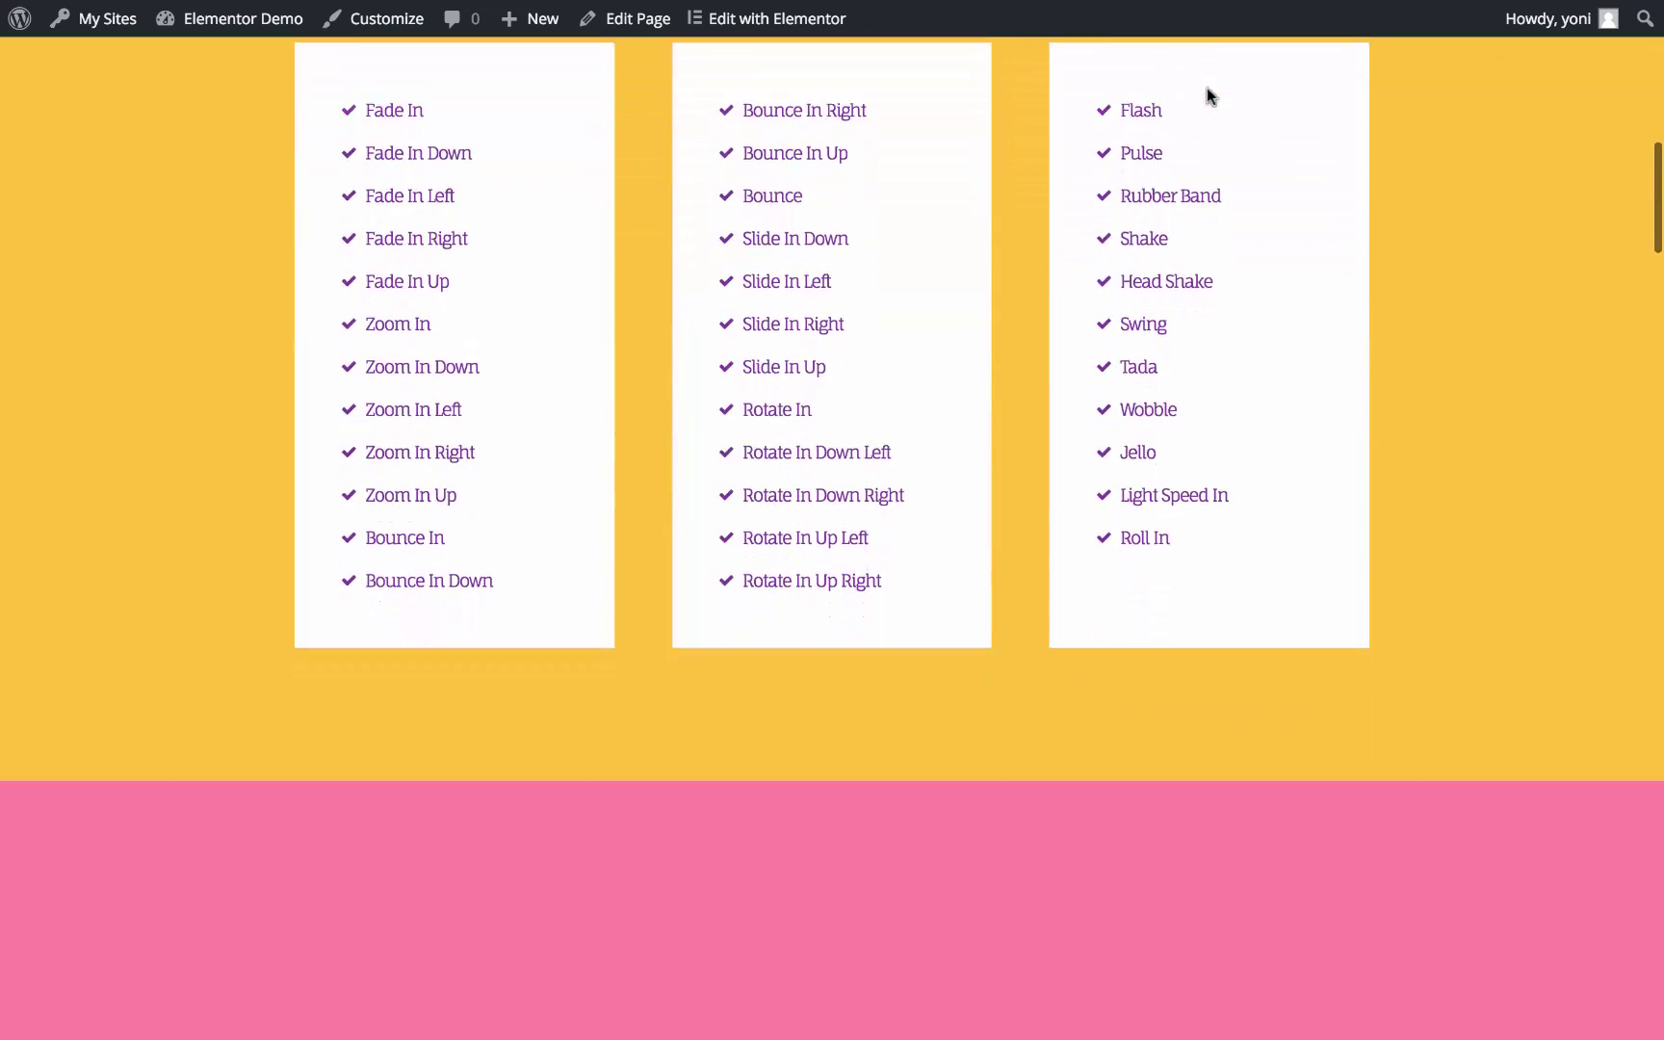
scroll(1206, 87, "down", 12)
scroll(1209, 94, "down", 8)
scroll(1208, 89, "down", 9)
scroll(1209, 94, "down", 8)
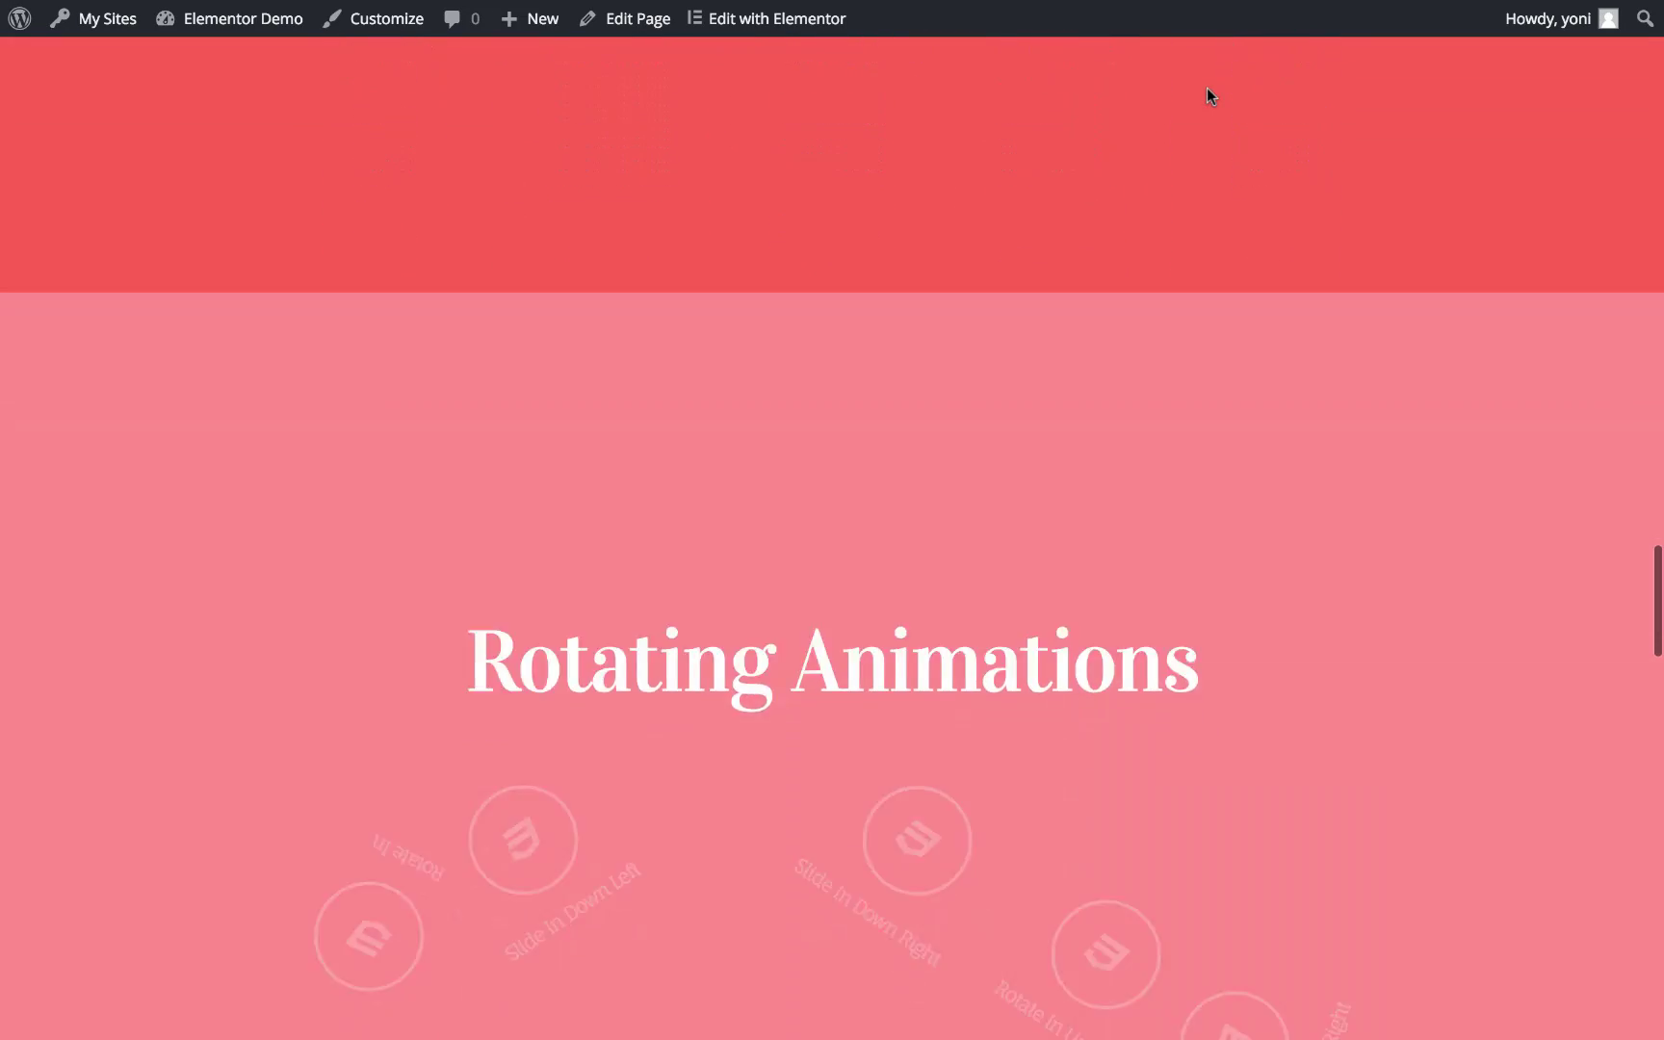
scroll(1207, 89, "down", 3)
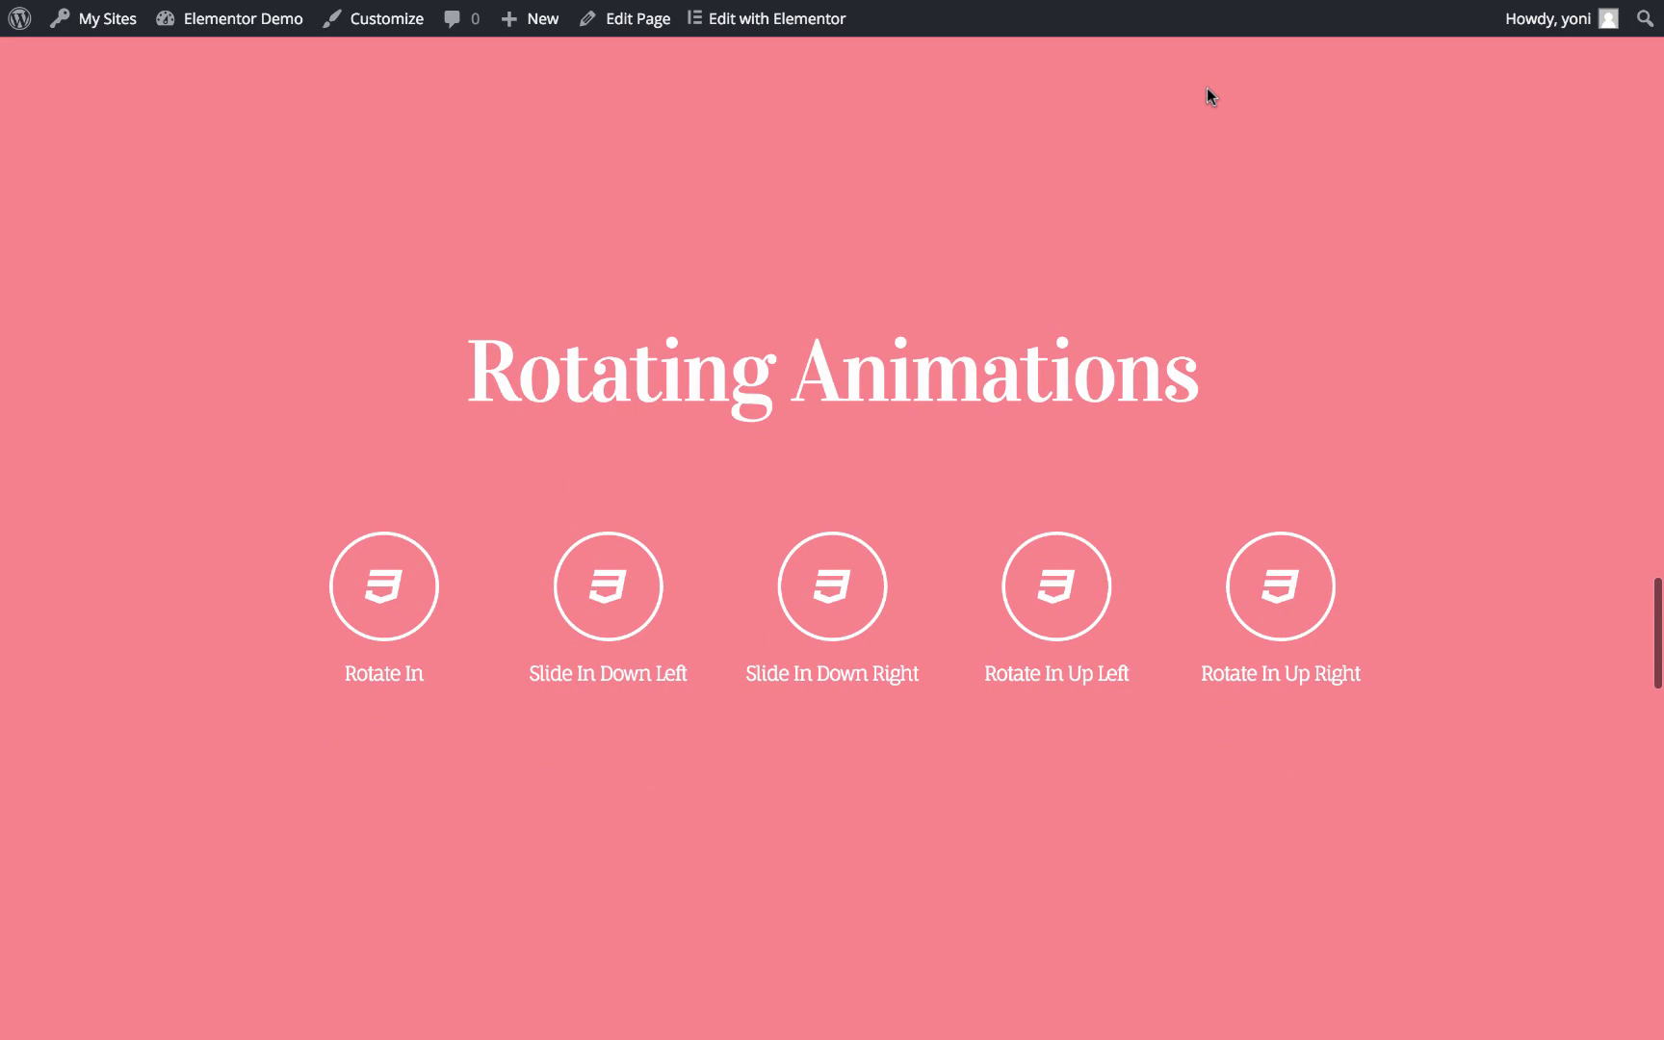
scroll(1206, 89, "down", 1)
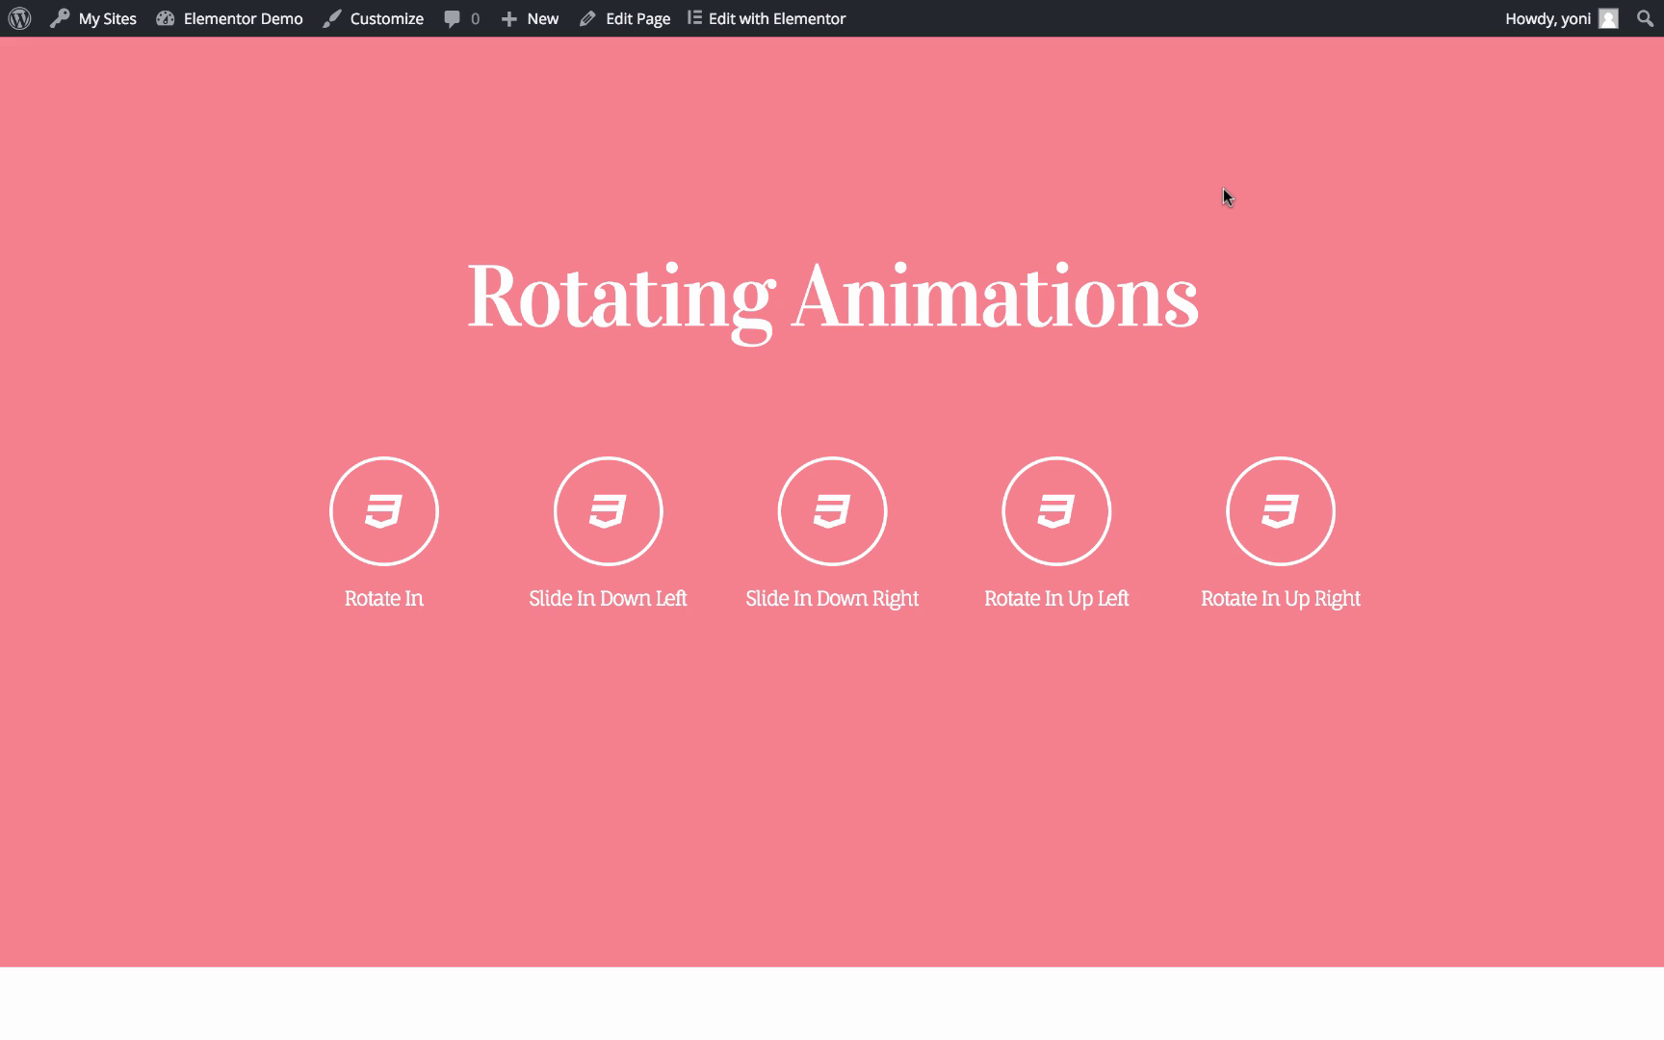
- Edit the page with Elementor and show the hero section's Advanced tab with Entrance Animation at None
left_click(784, 21)
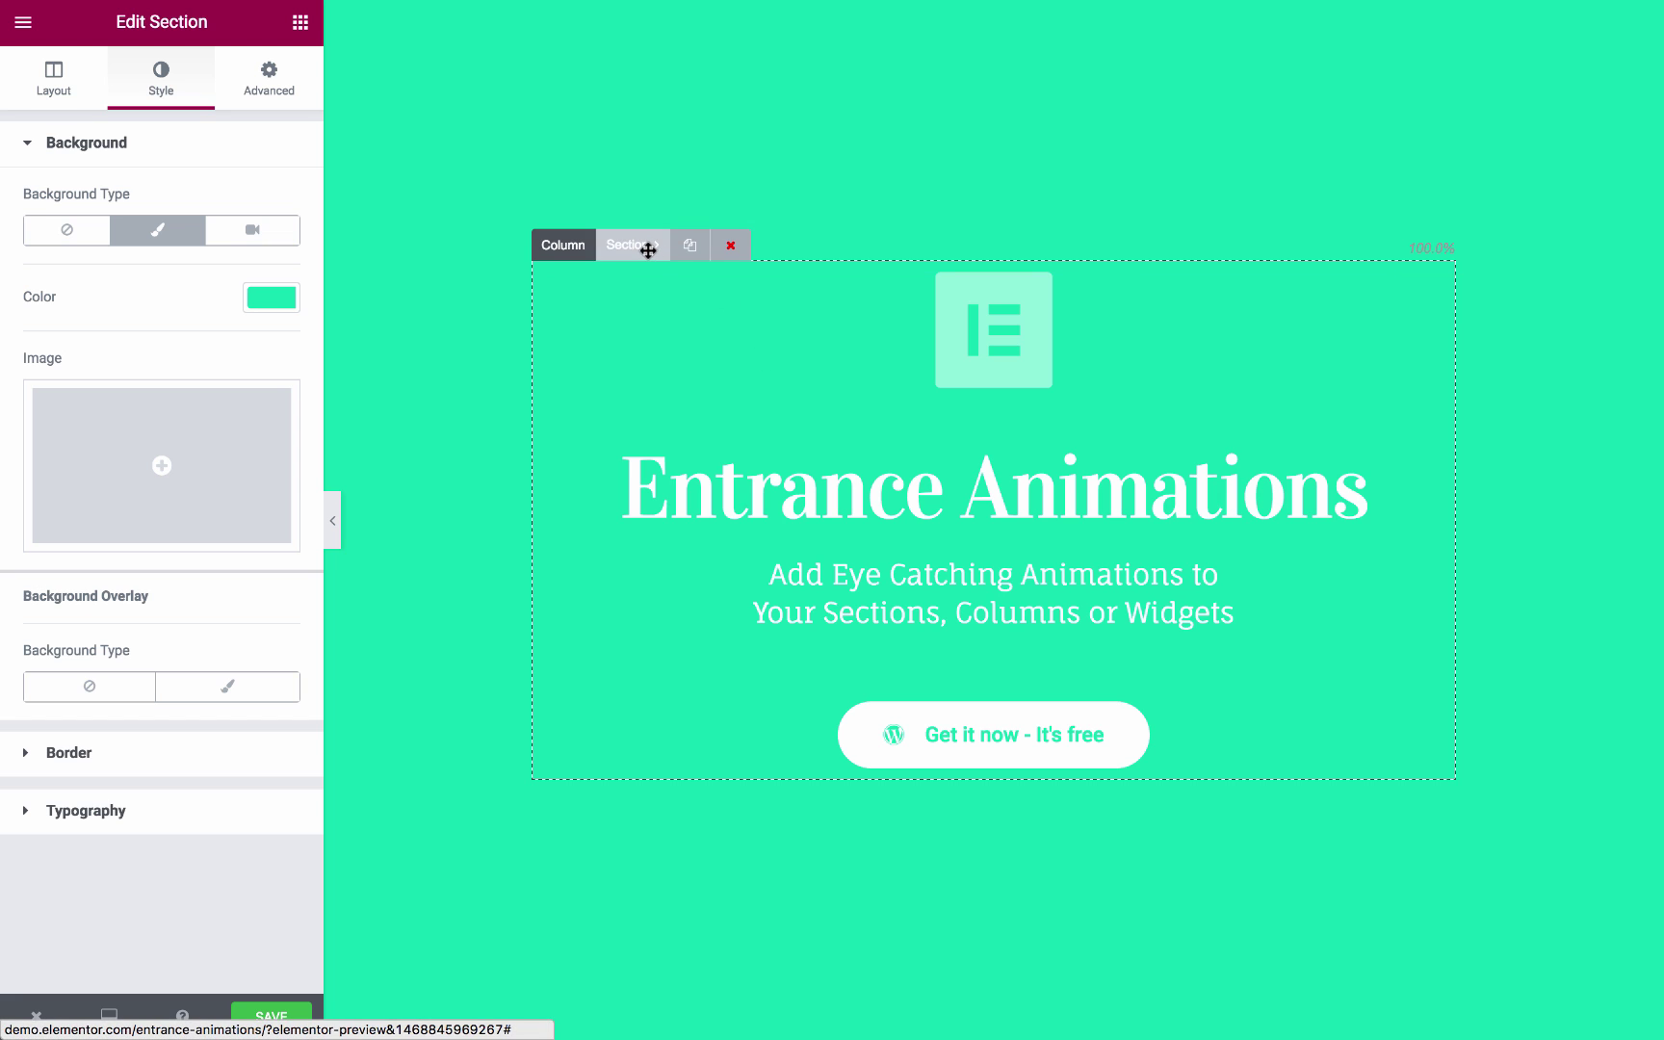
left_click(269, 102)
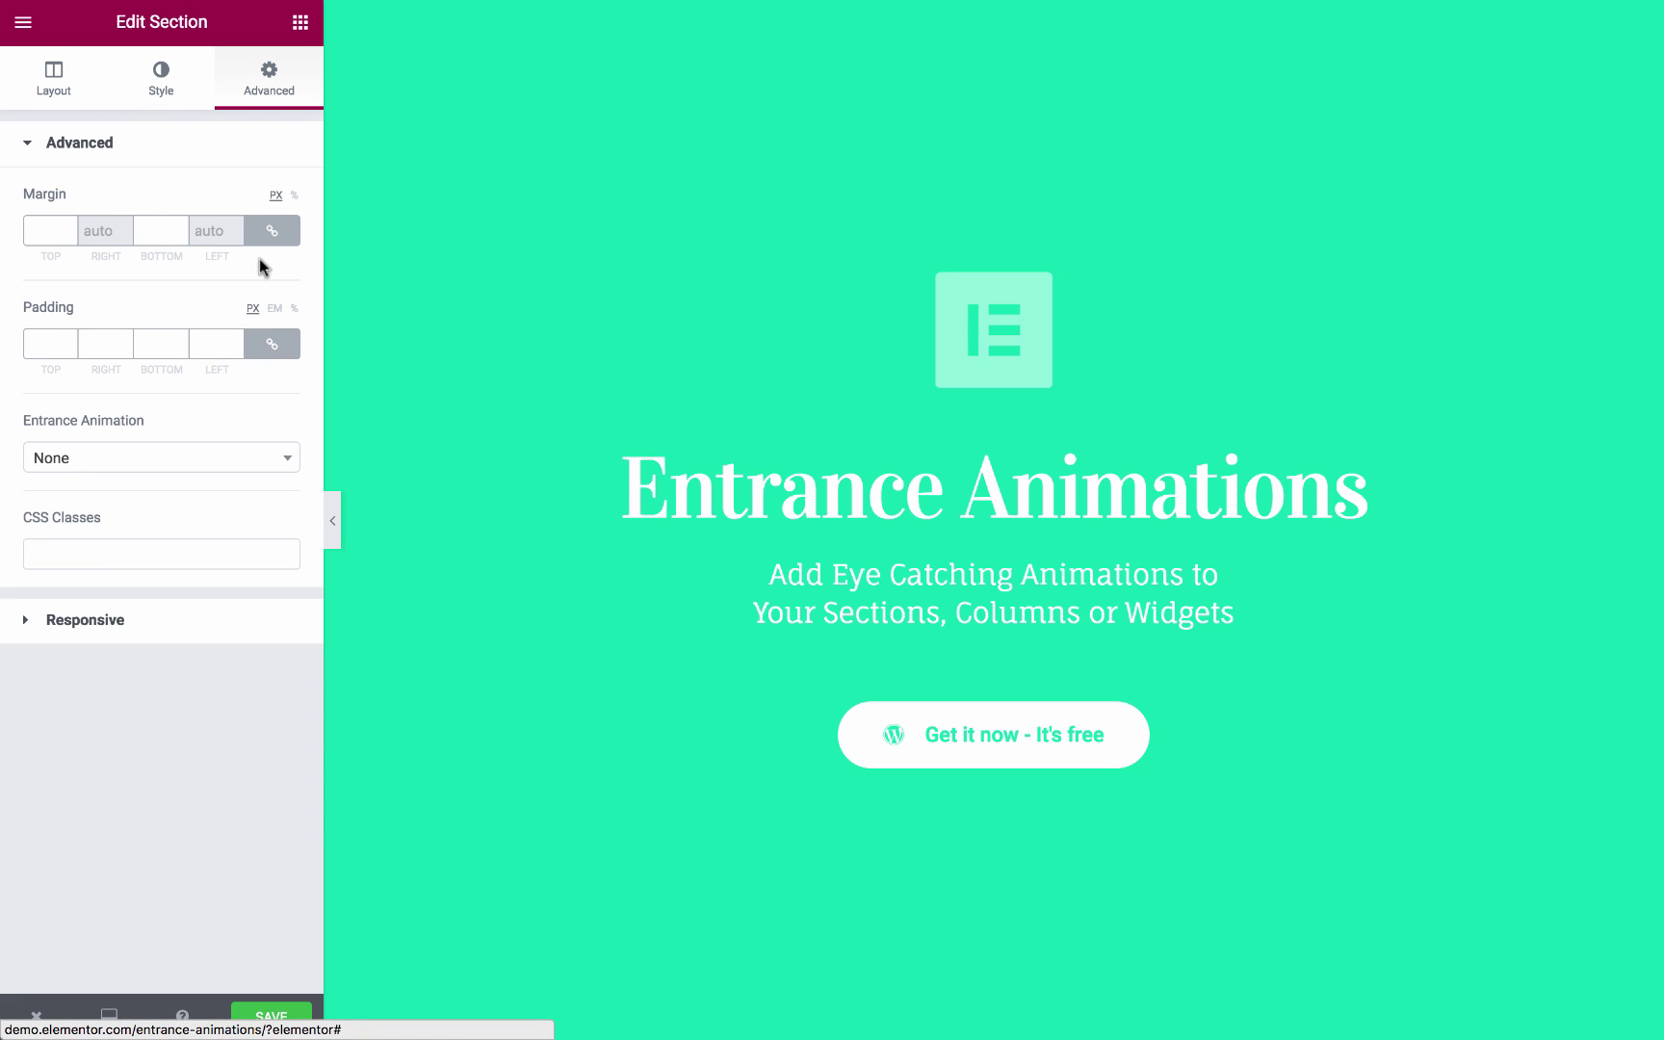
left_click(145, 464)
- Preview Rotate In Down Left and Fade In Down as the hero section's entrance animation
left_click(145, 464)
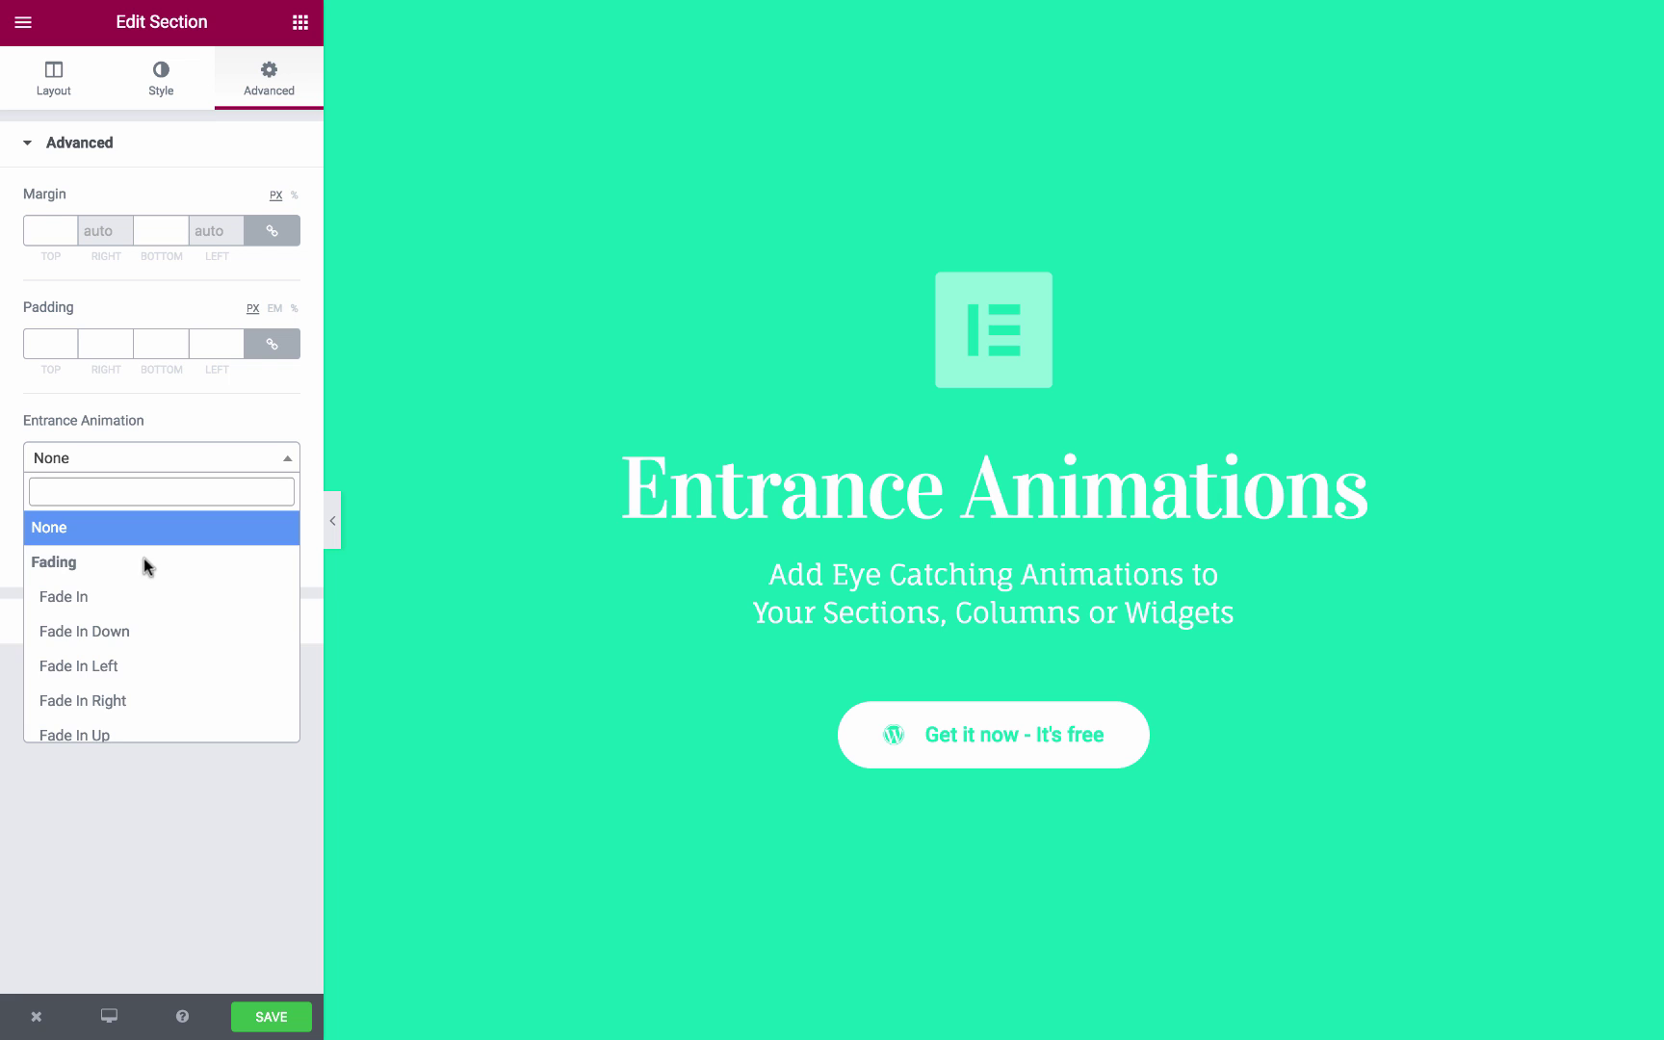
scroll(143, 575, "down", 2)
scroll(142, 575, "down", 5)
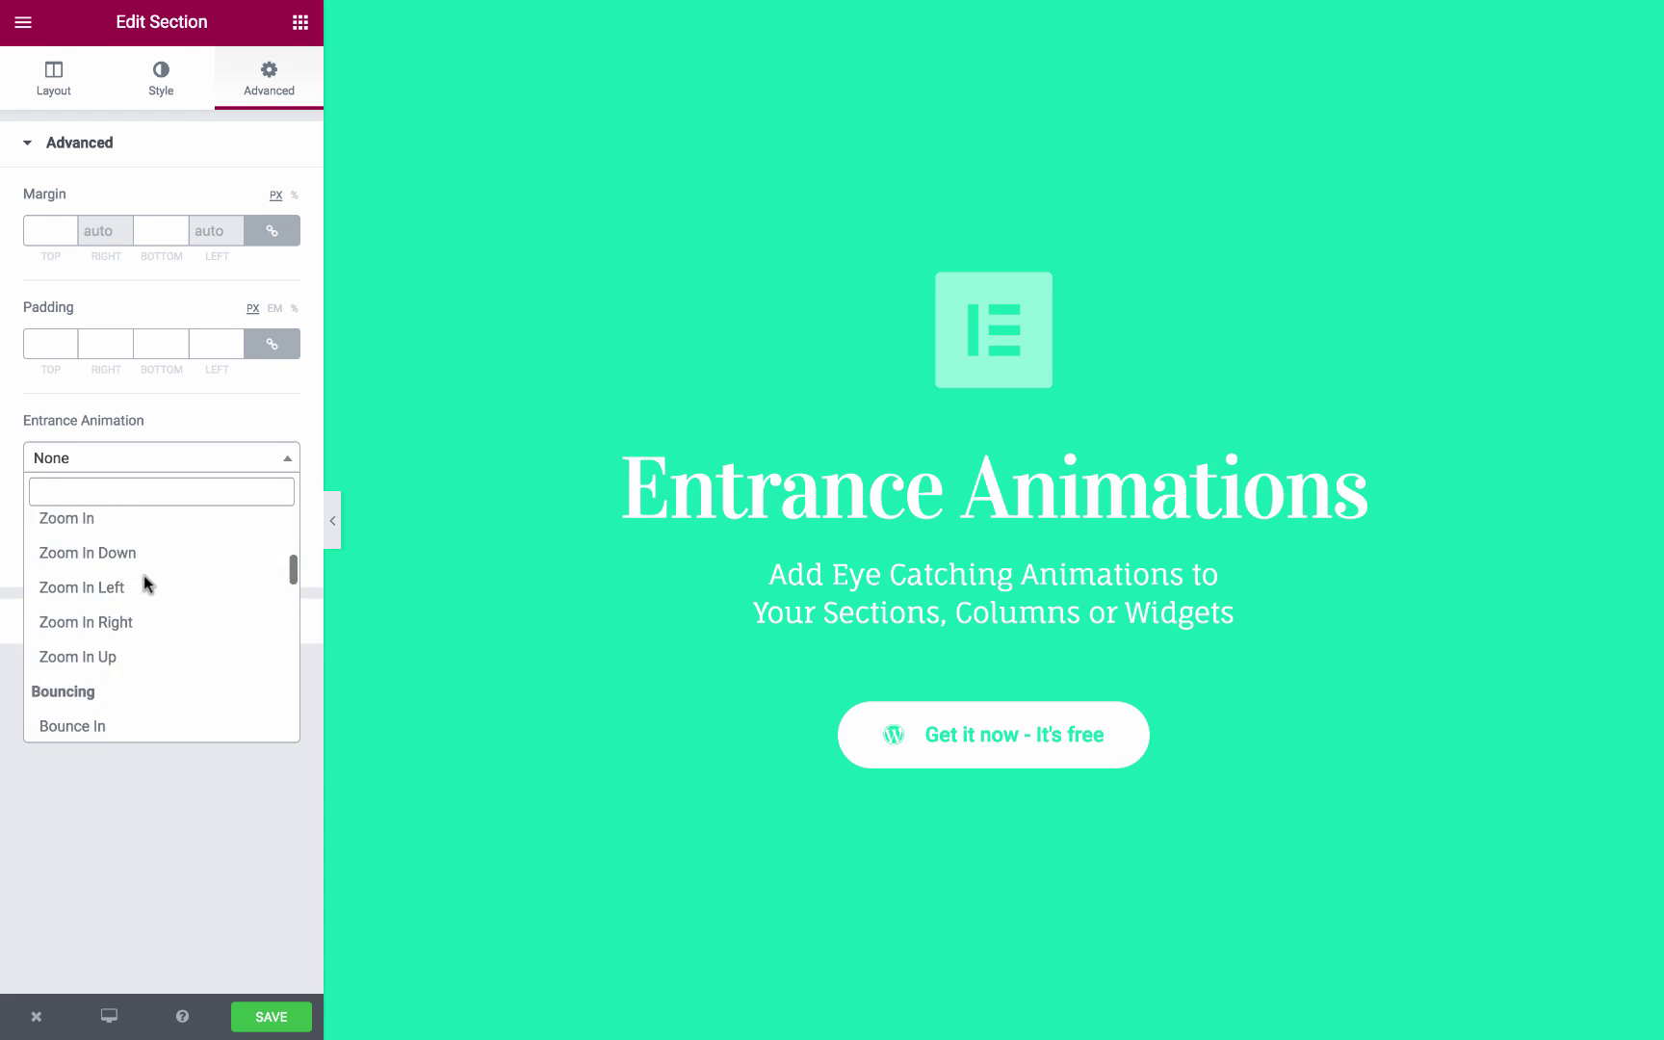
scroll(142, 575, "down", 5)
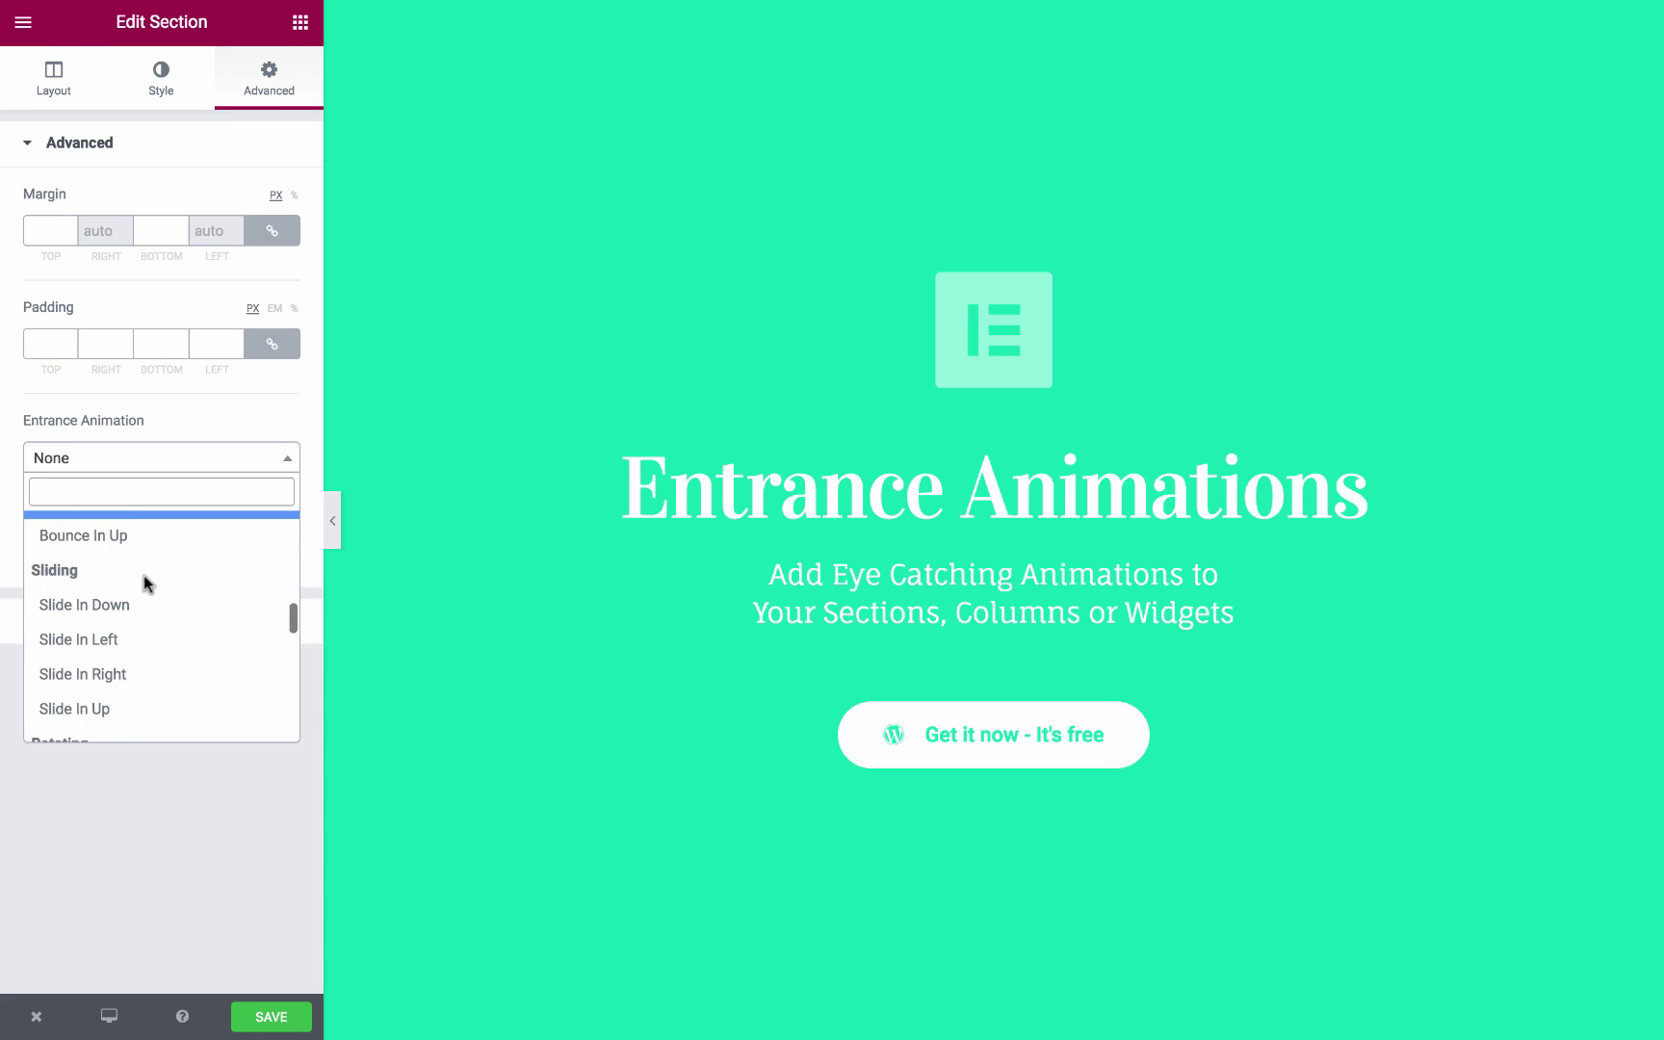
scroll(146, 586, "down", 1)
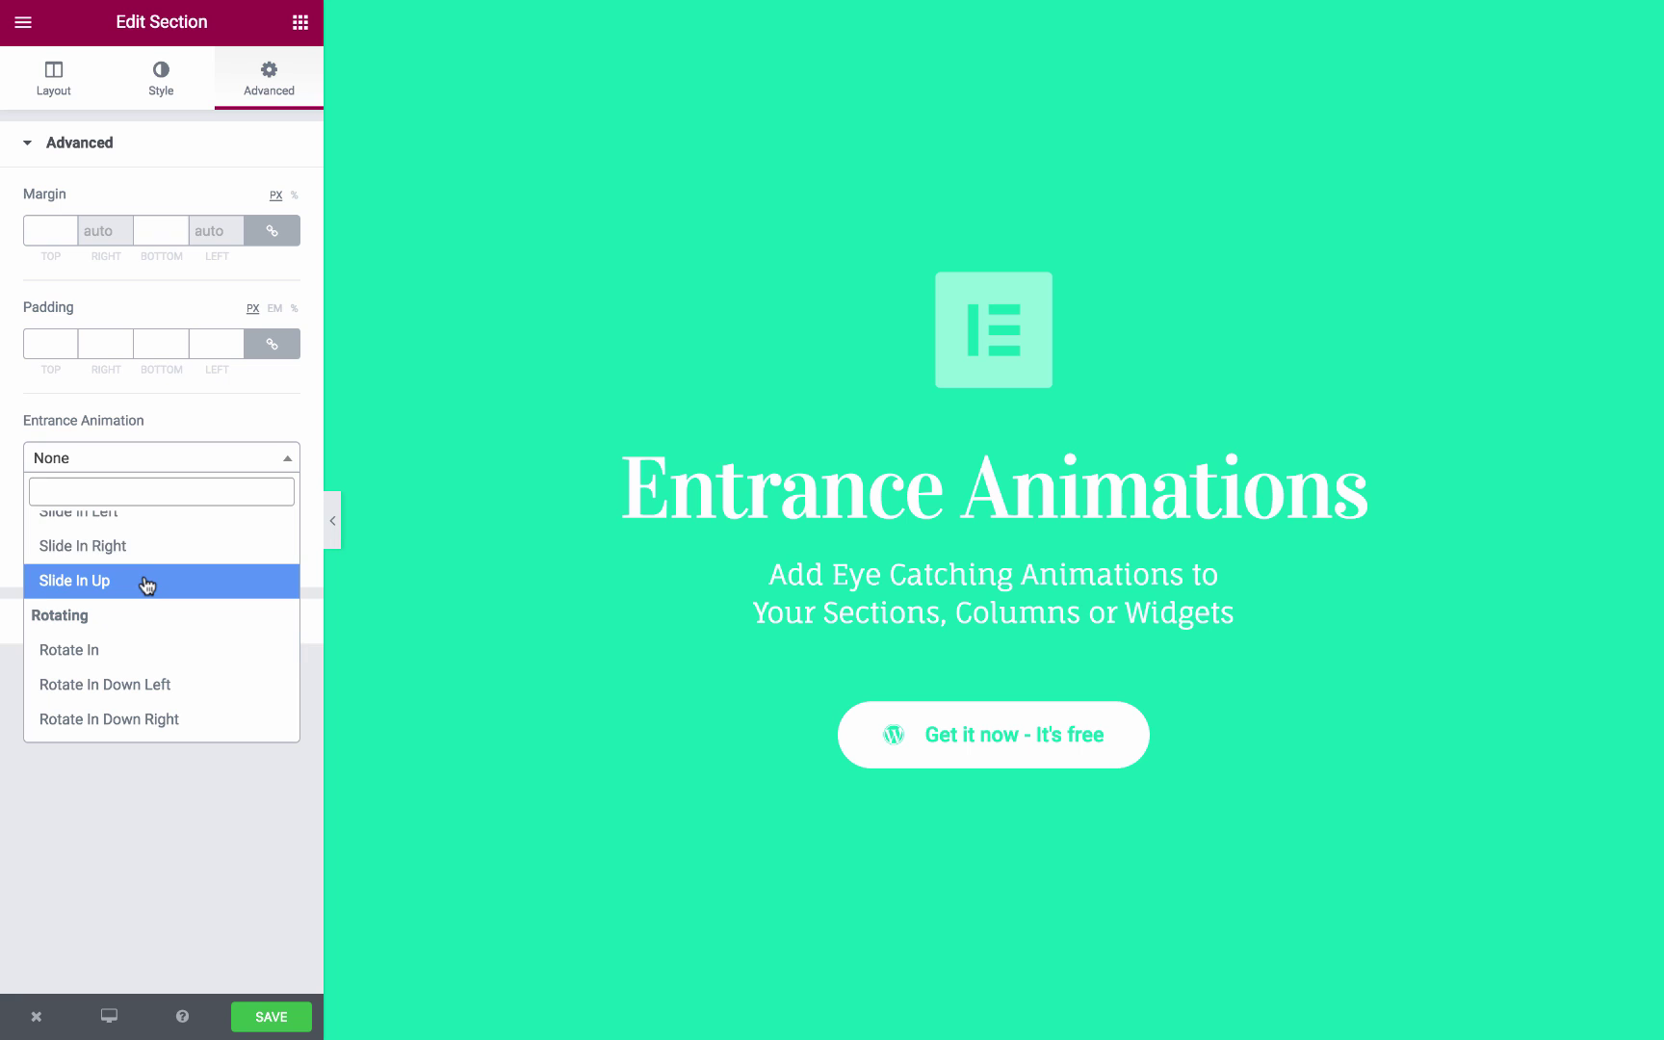
left_click(176, 470)
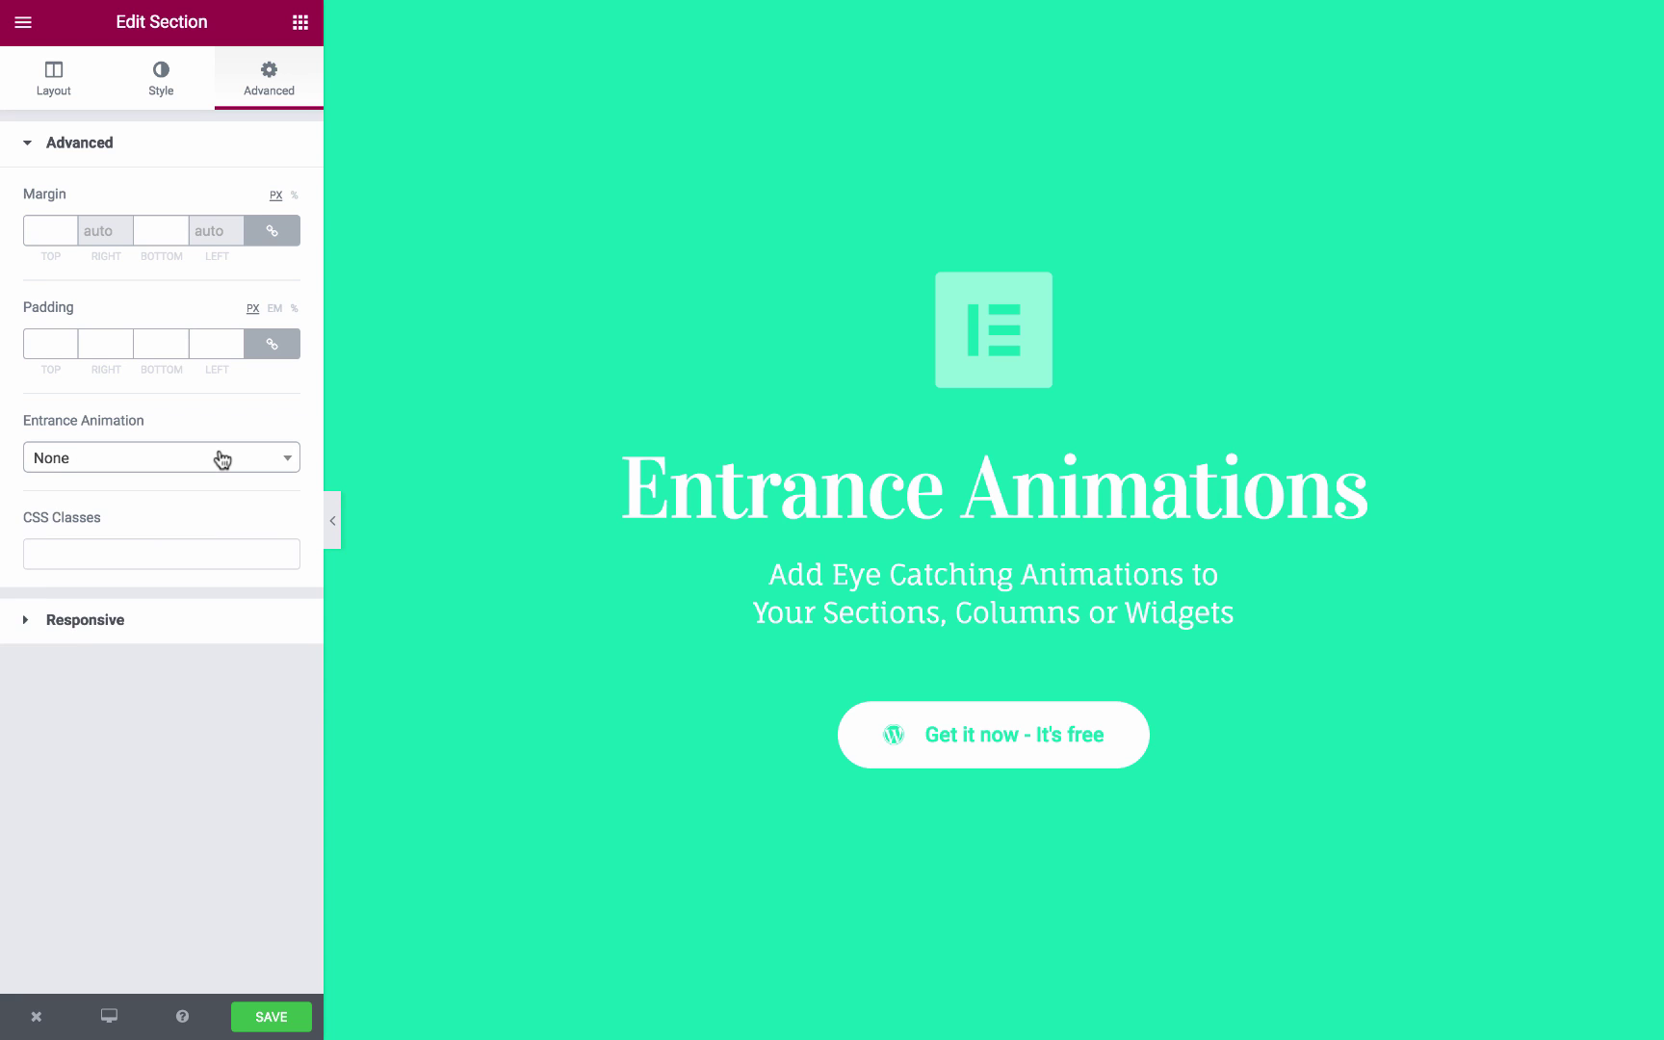
left_click(221, 459)
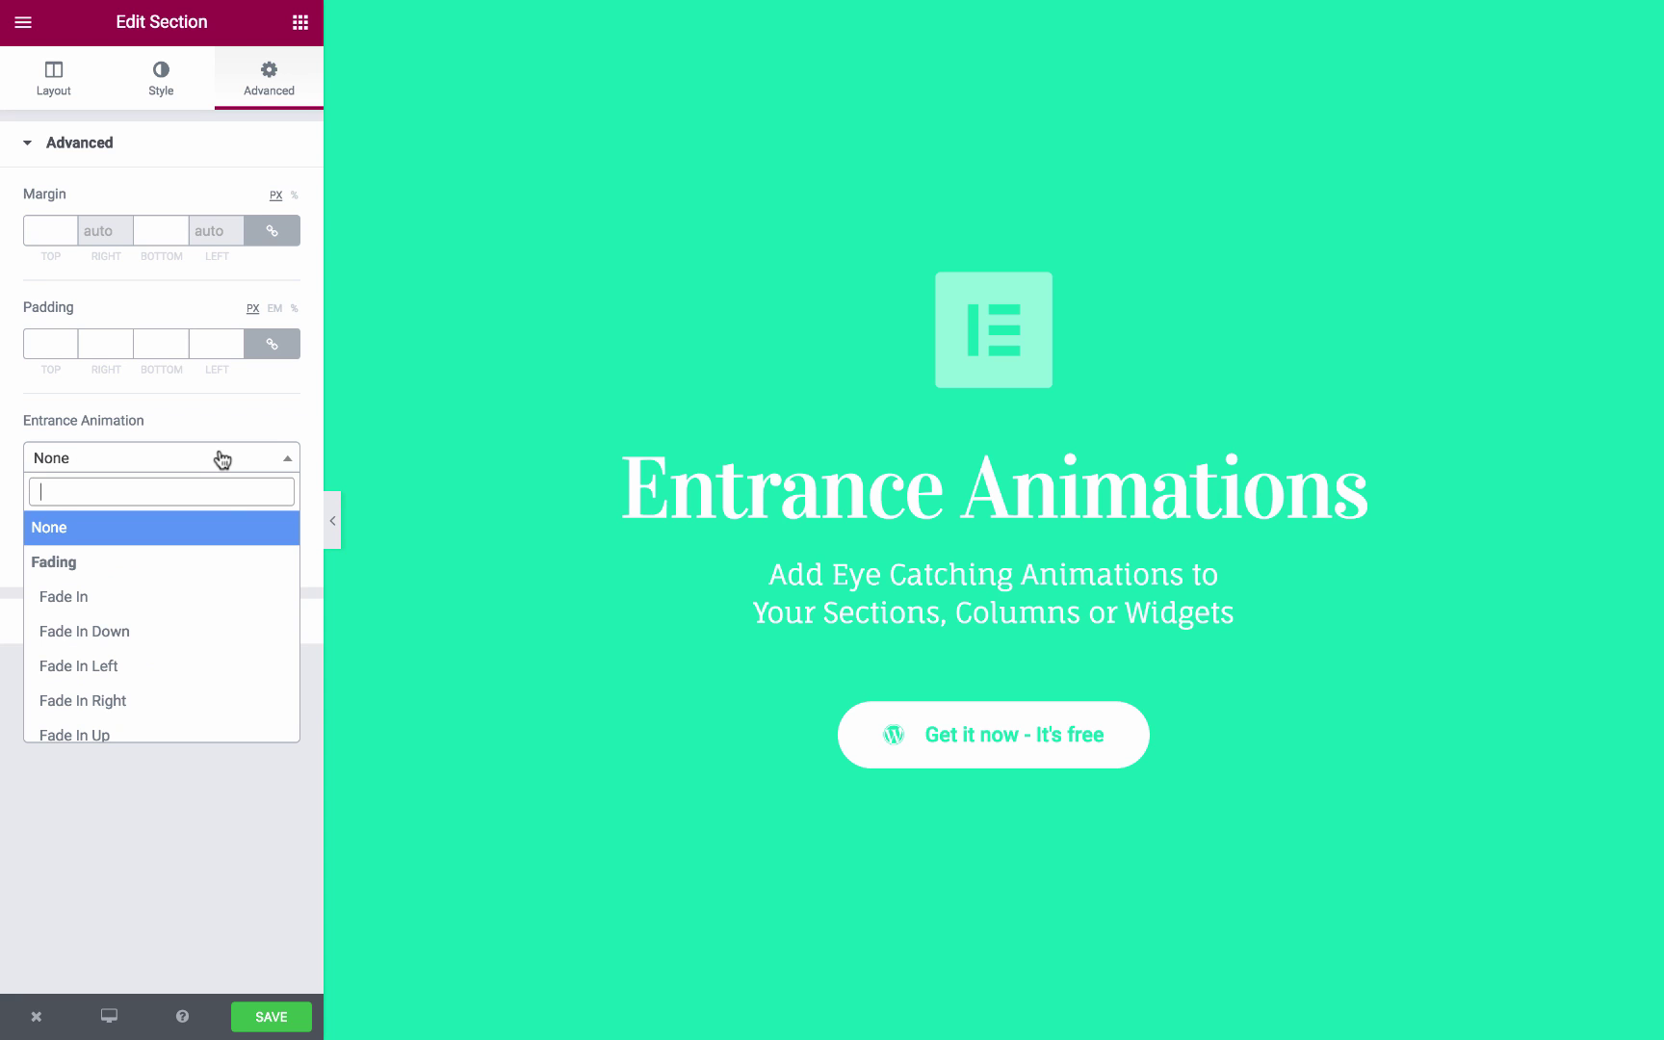
left_click(148, 641)
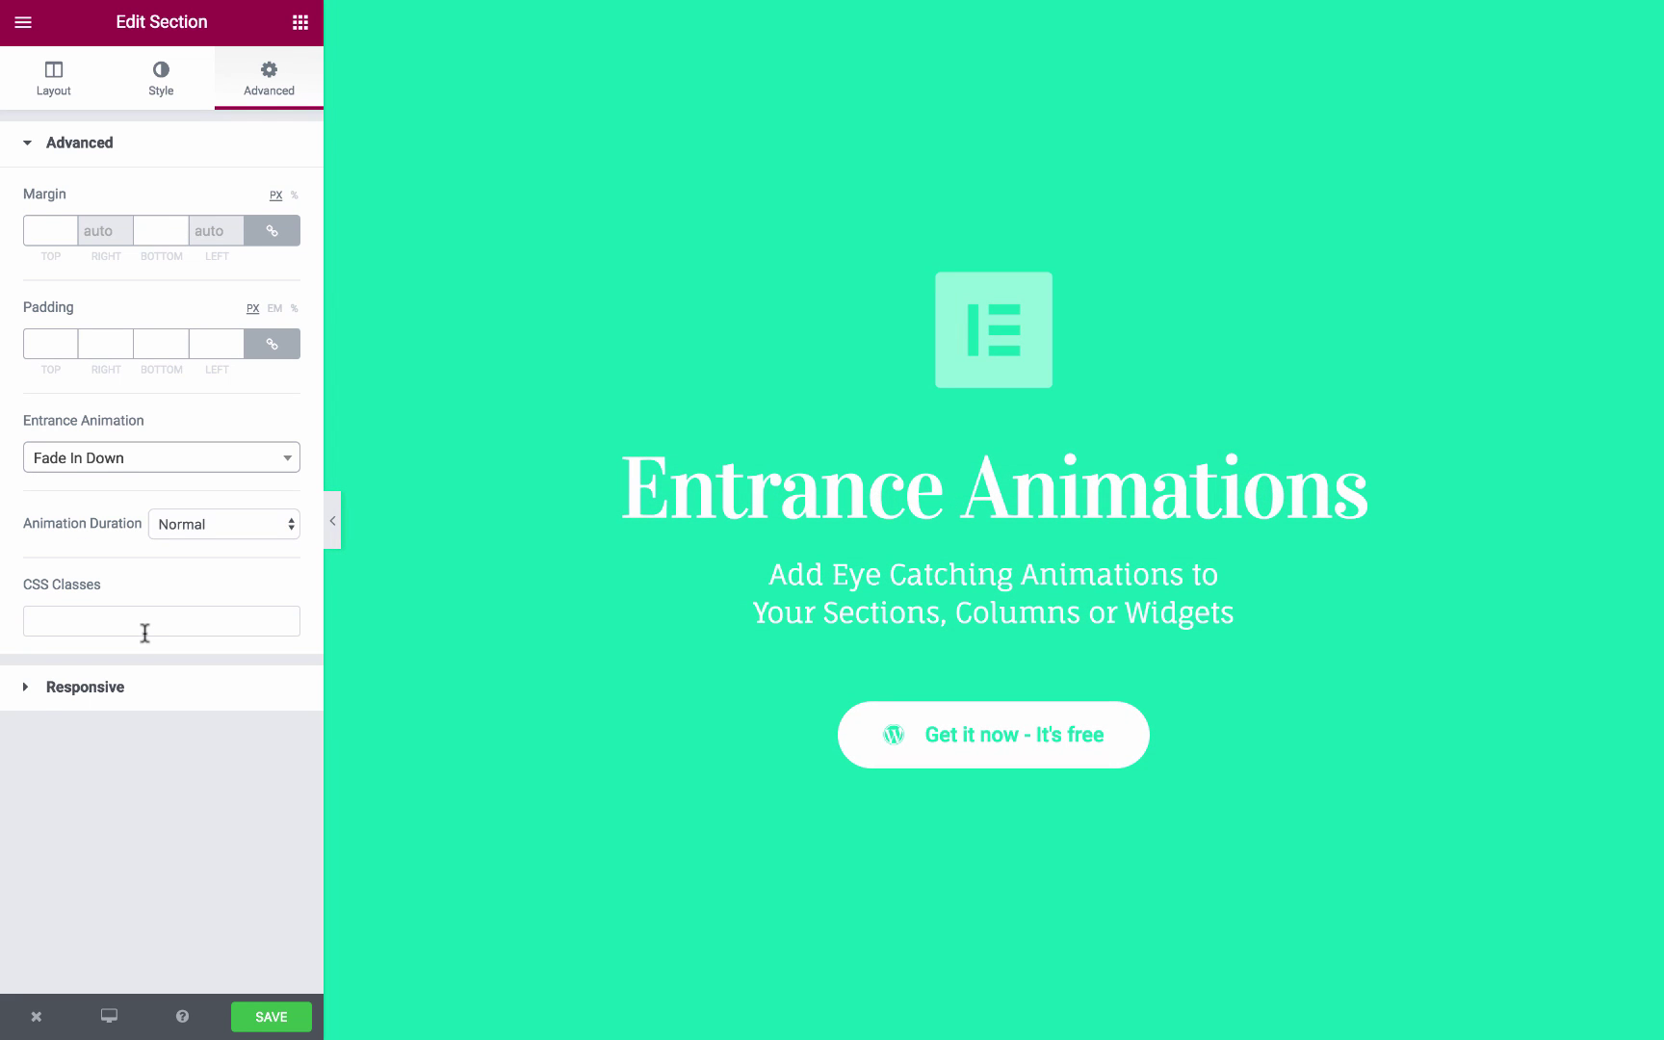
- Try Fade In Right, then settle on Rotate In Up Left with Slow animation duration
left_click(138, 462)
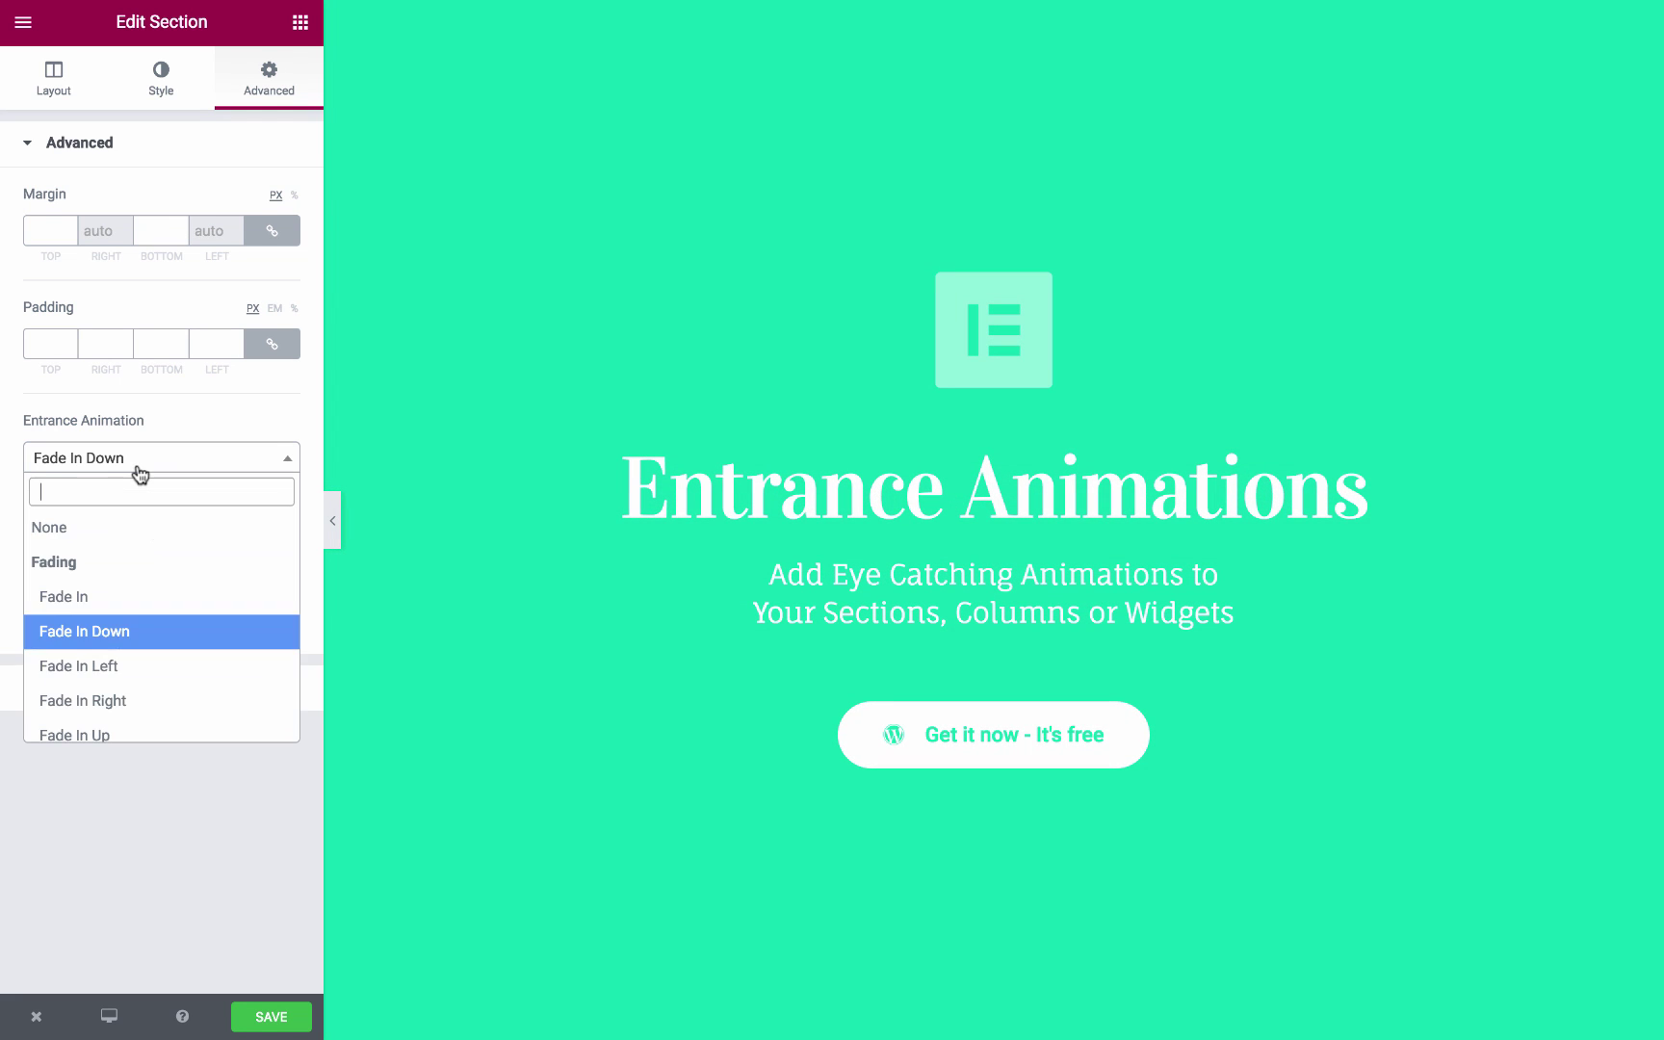
left_click(172, 700)
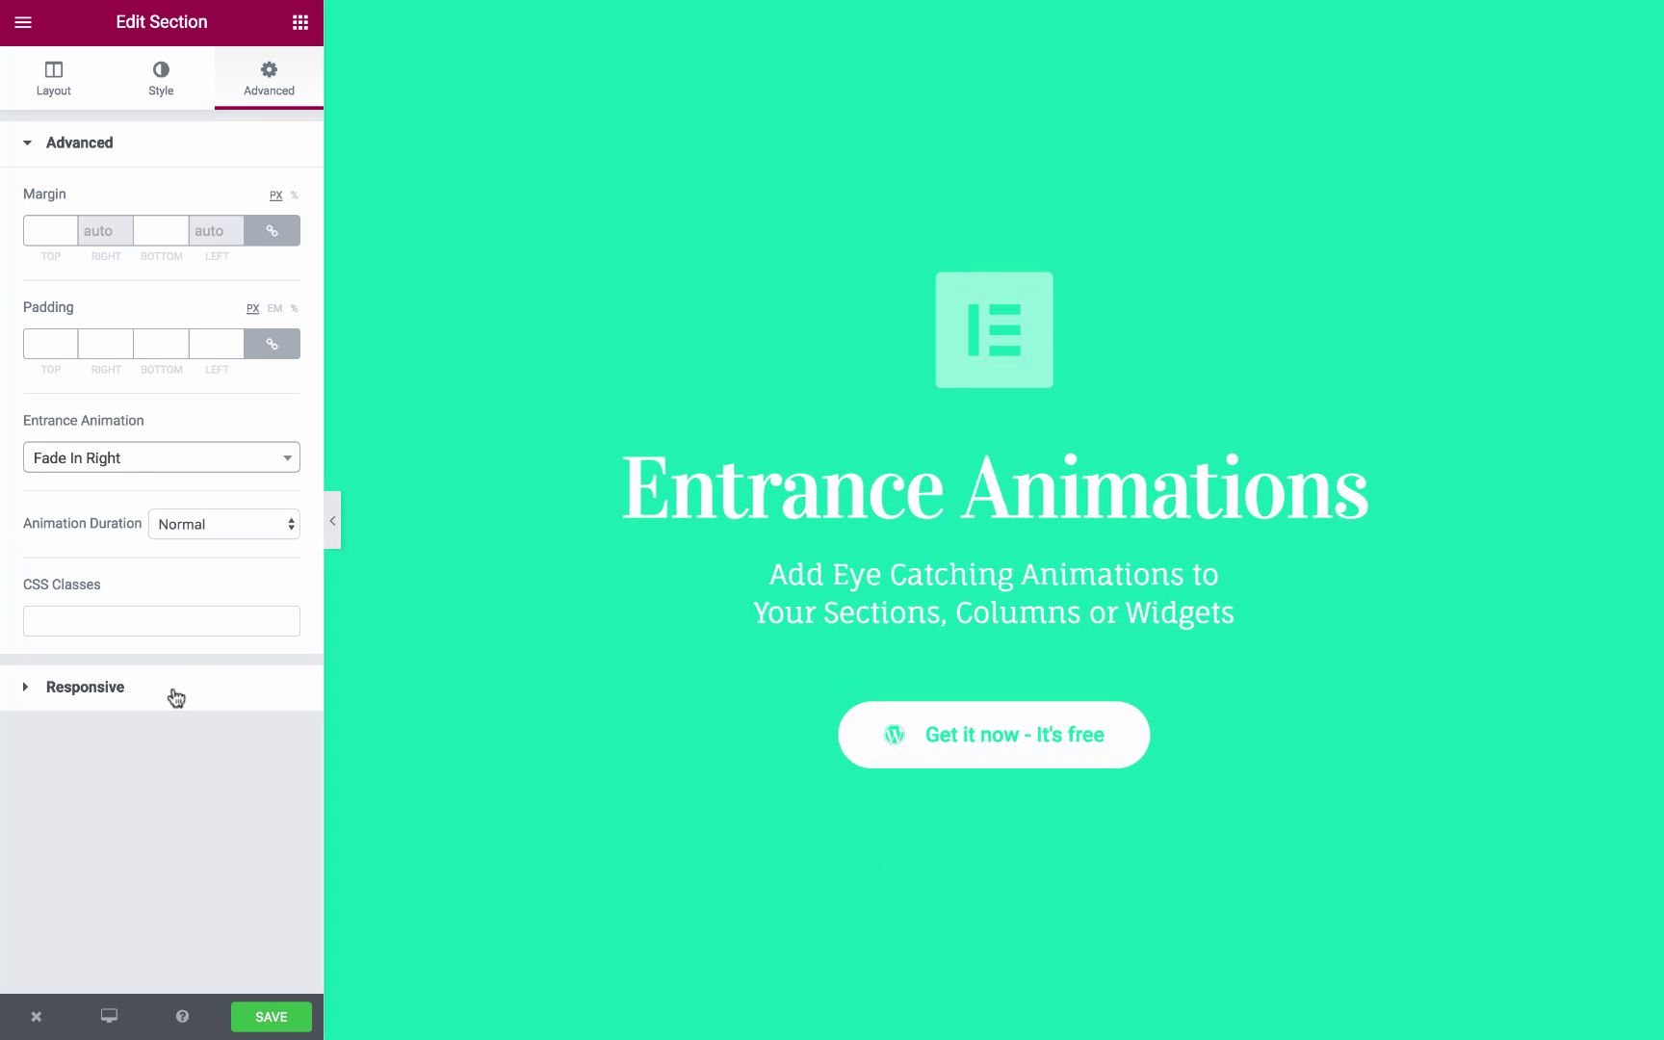
left_click(182, 460)
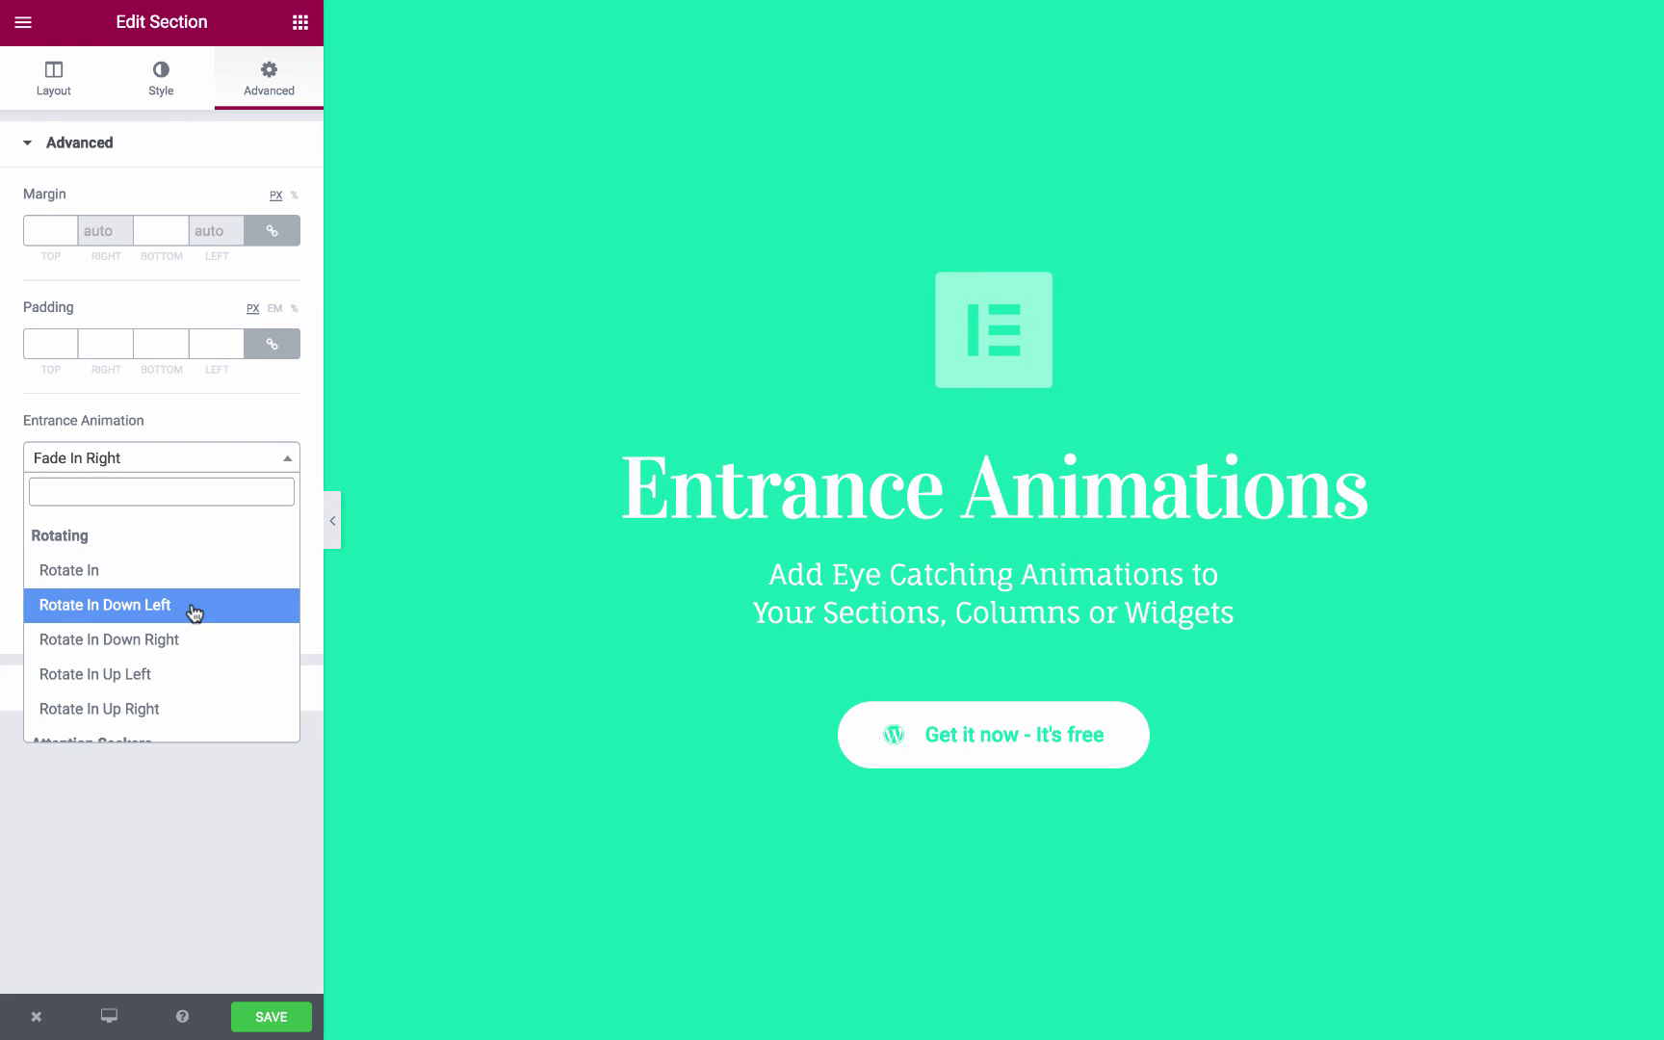
left_click(193, 606)
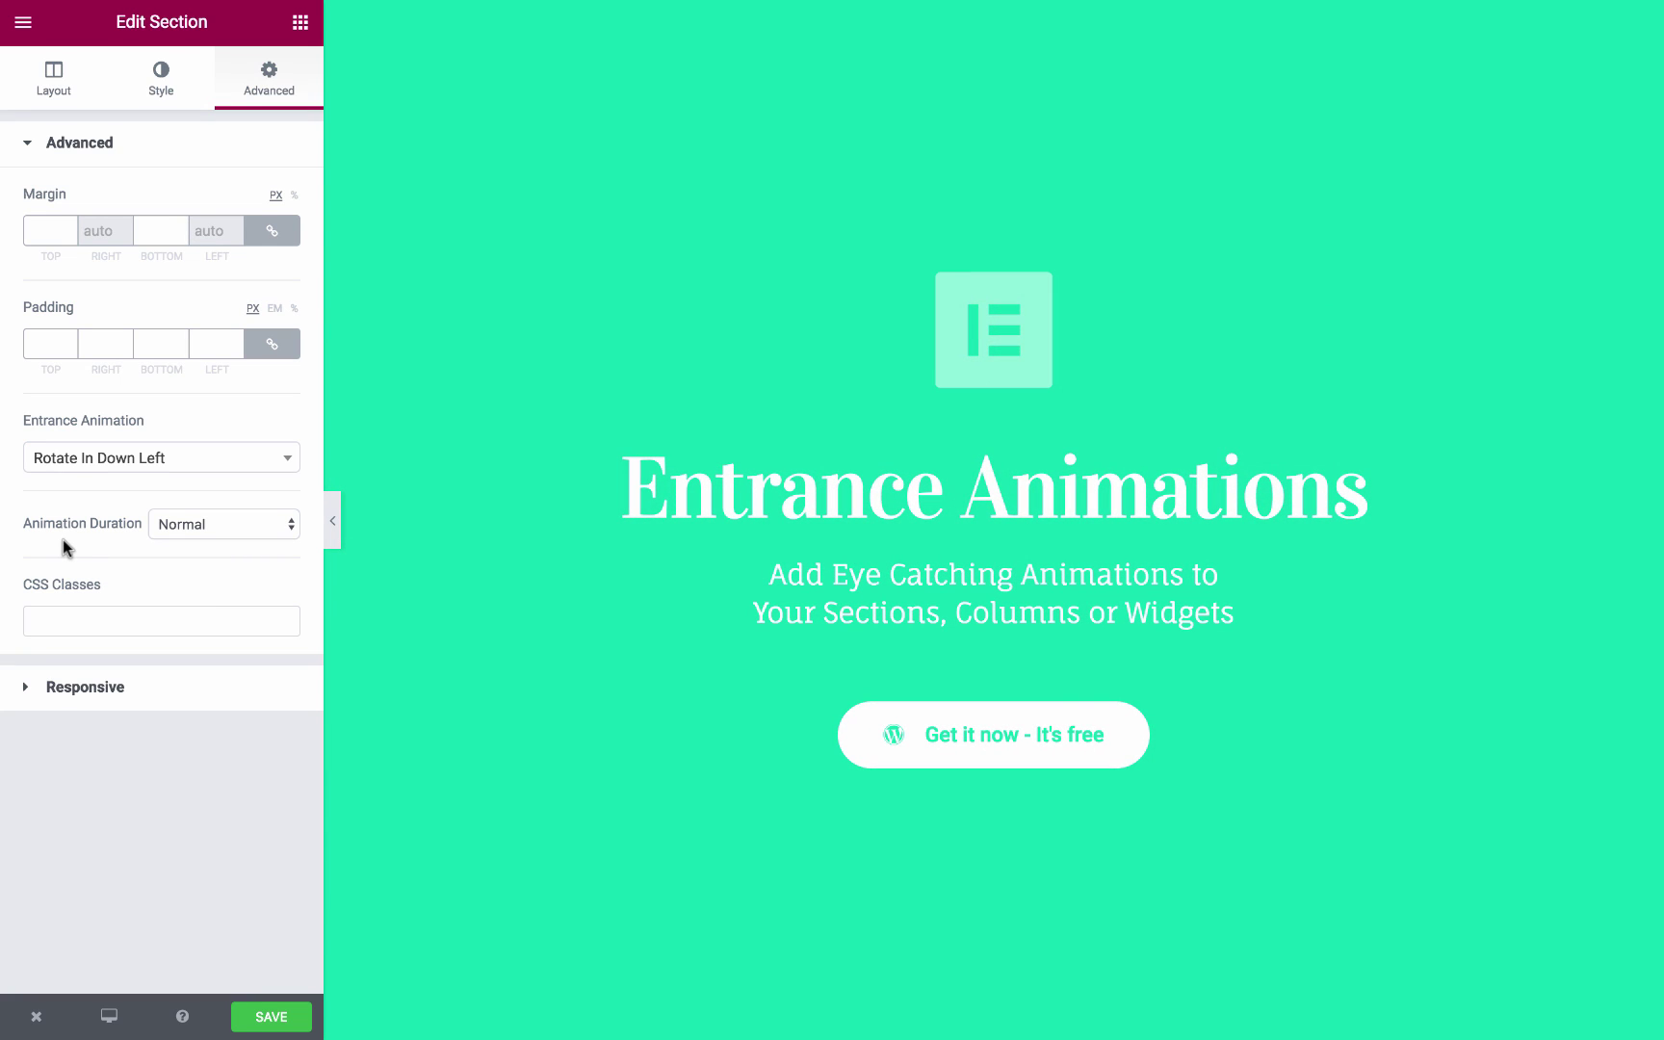
left_click(186, 524)
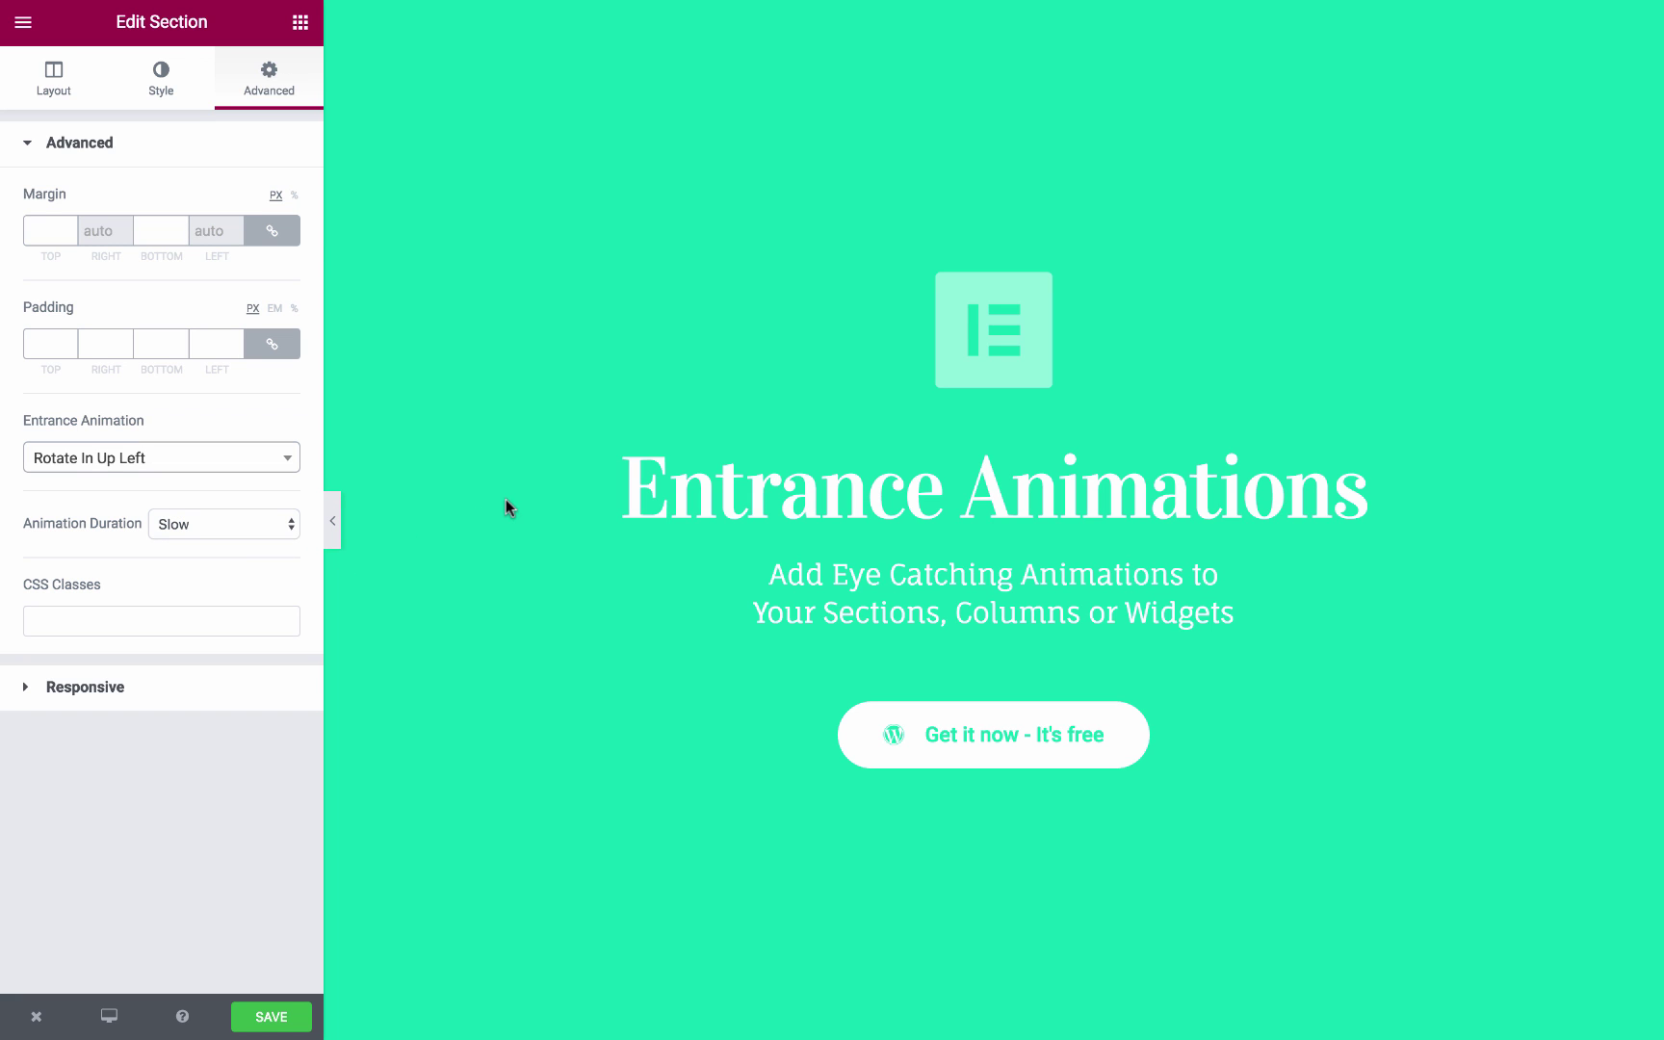
- Select the first Animate Your Columns column and set its entrance animation to Fade In Right
scroll(505, 499, "down", 7)
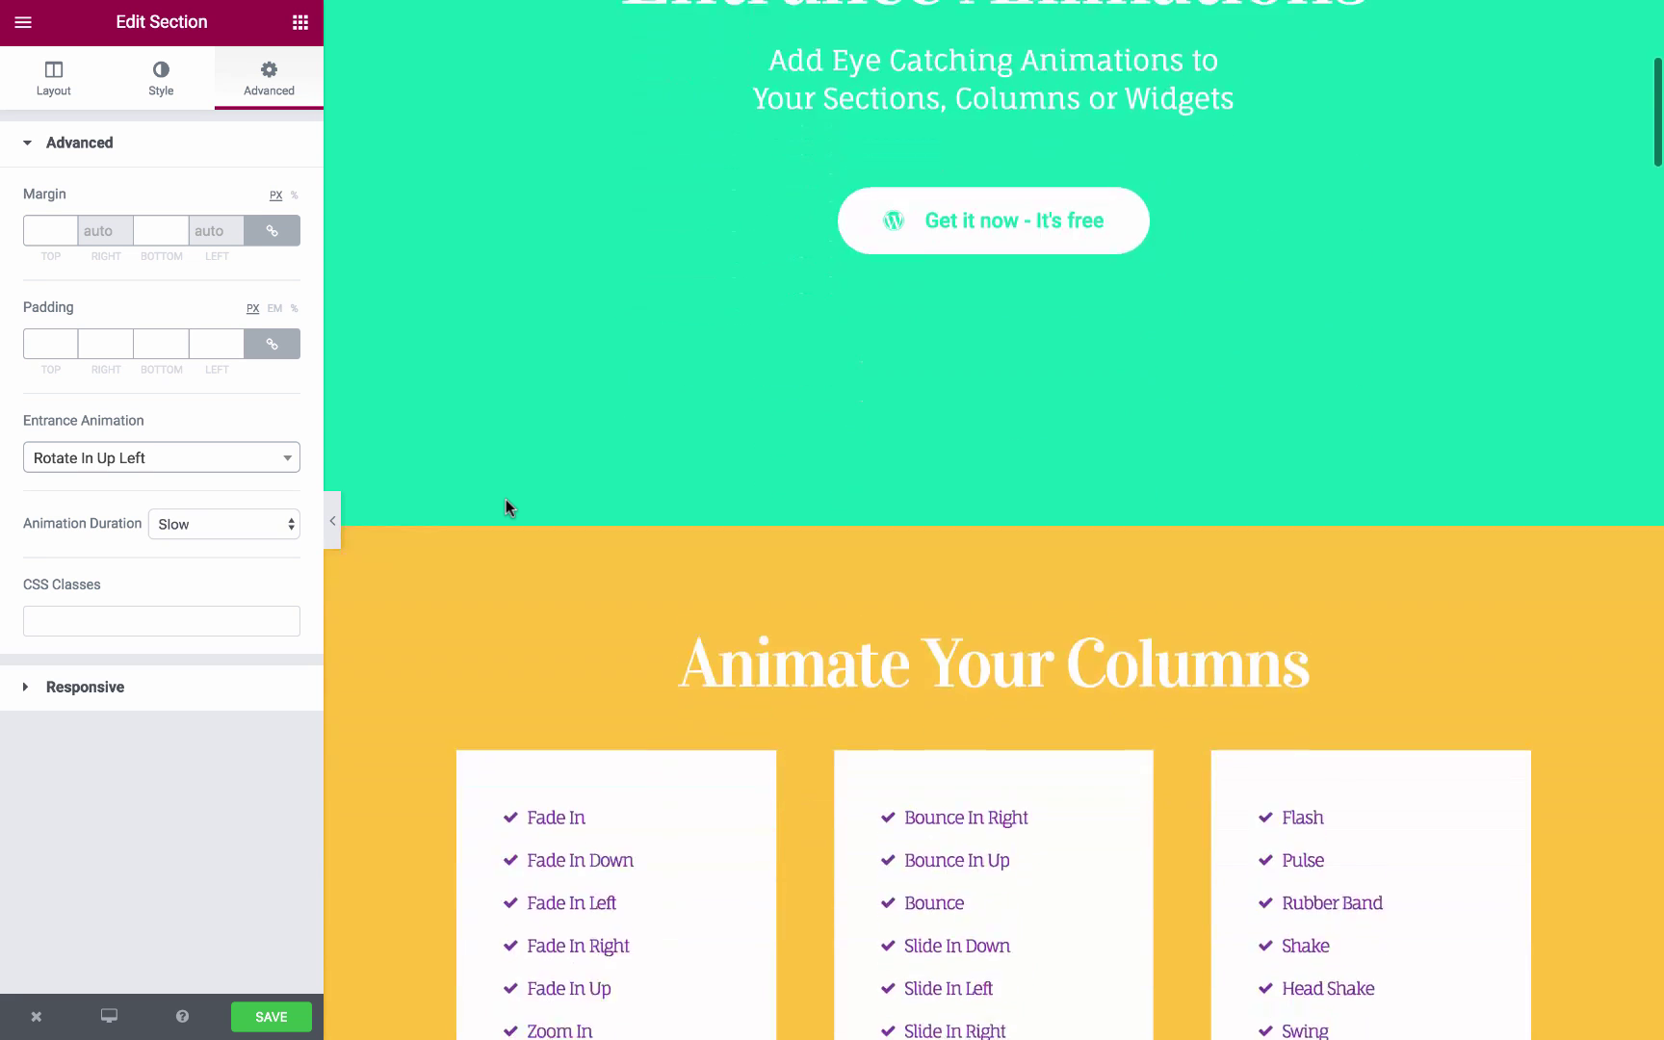
scroll(506, 499, "down", 3)
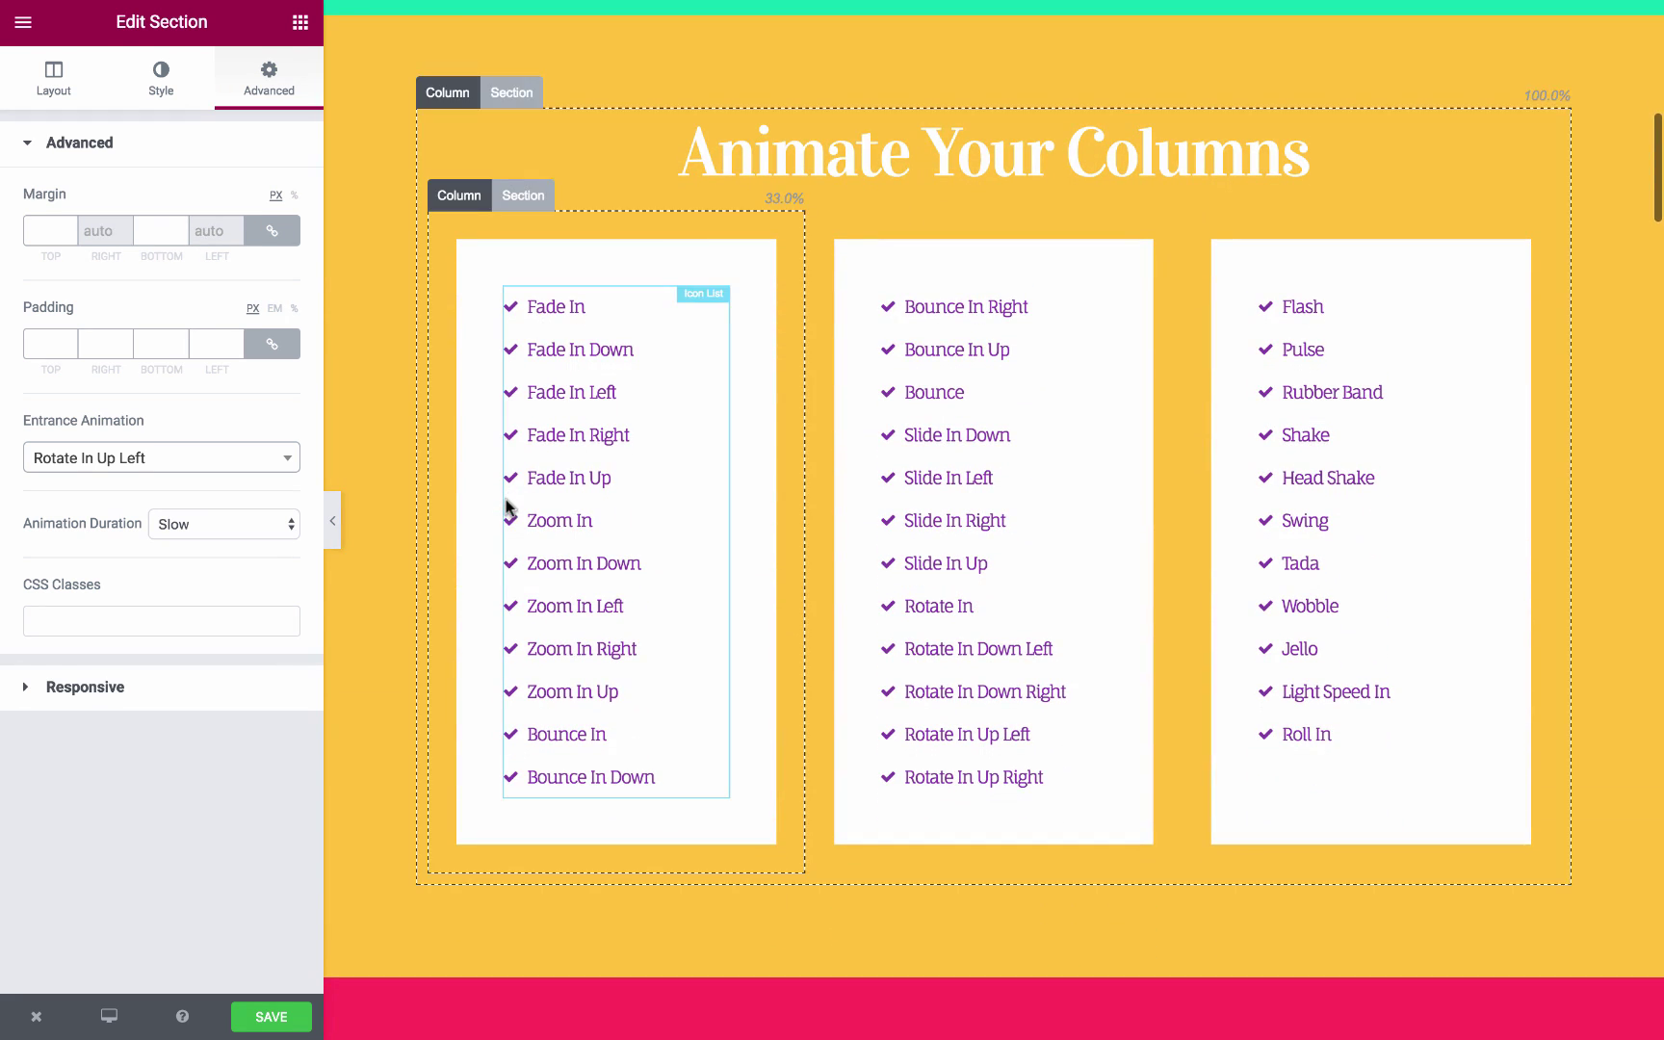
left_click(458, 195)
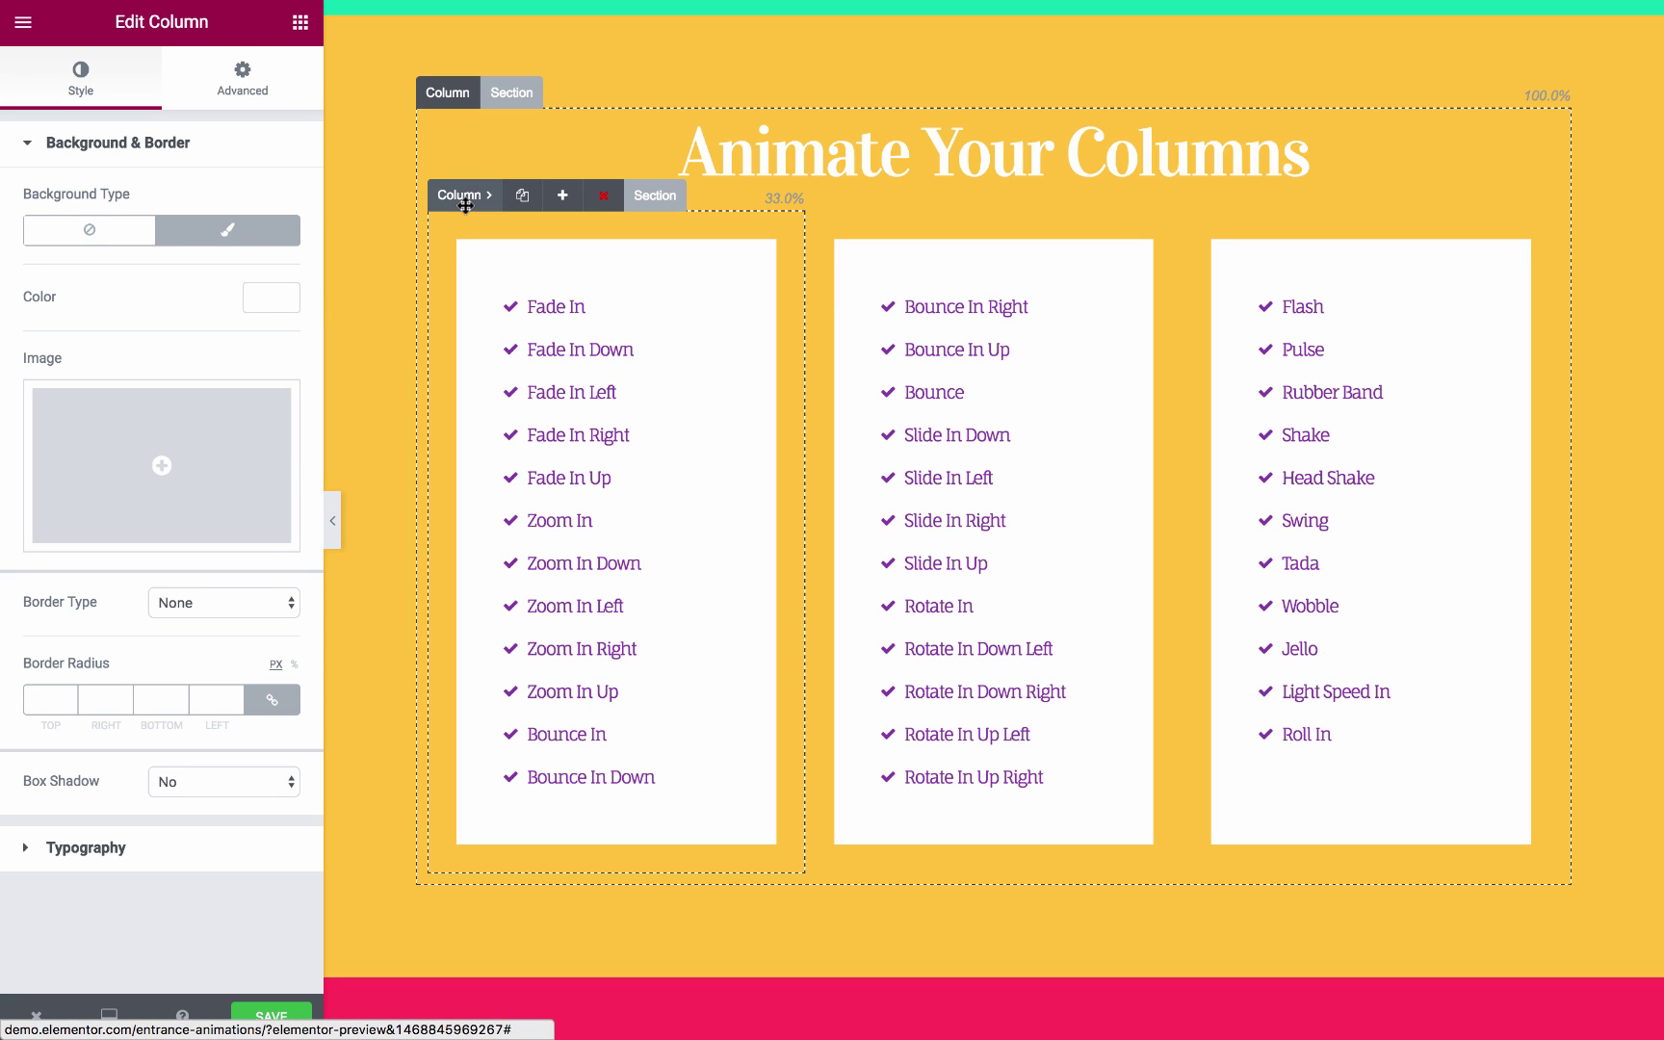
left_click(249, 102)
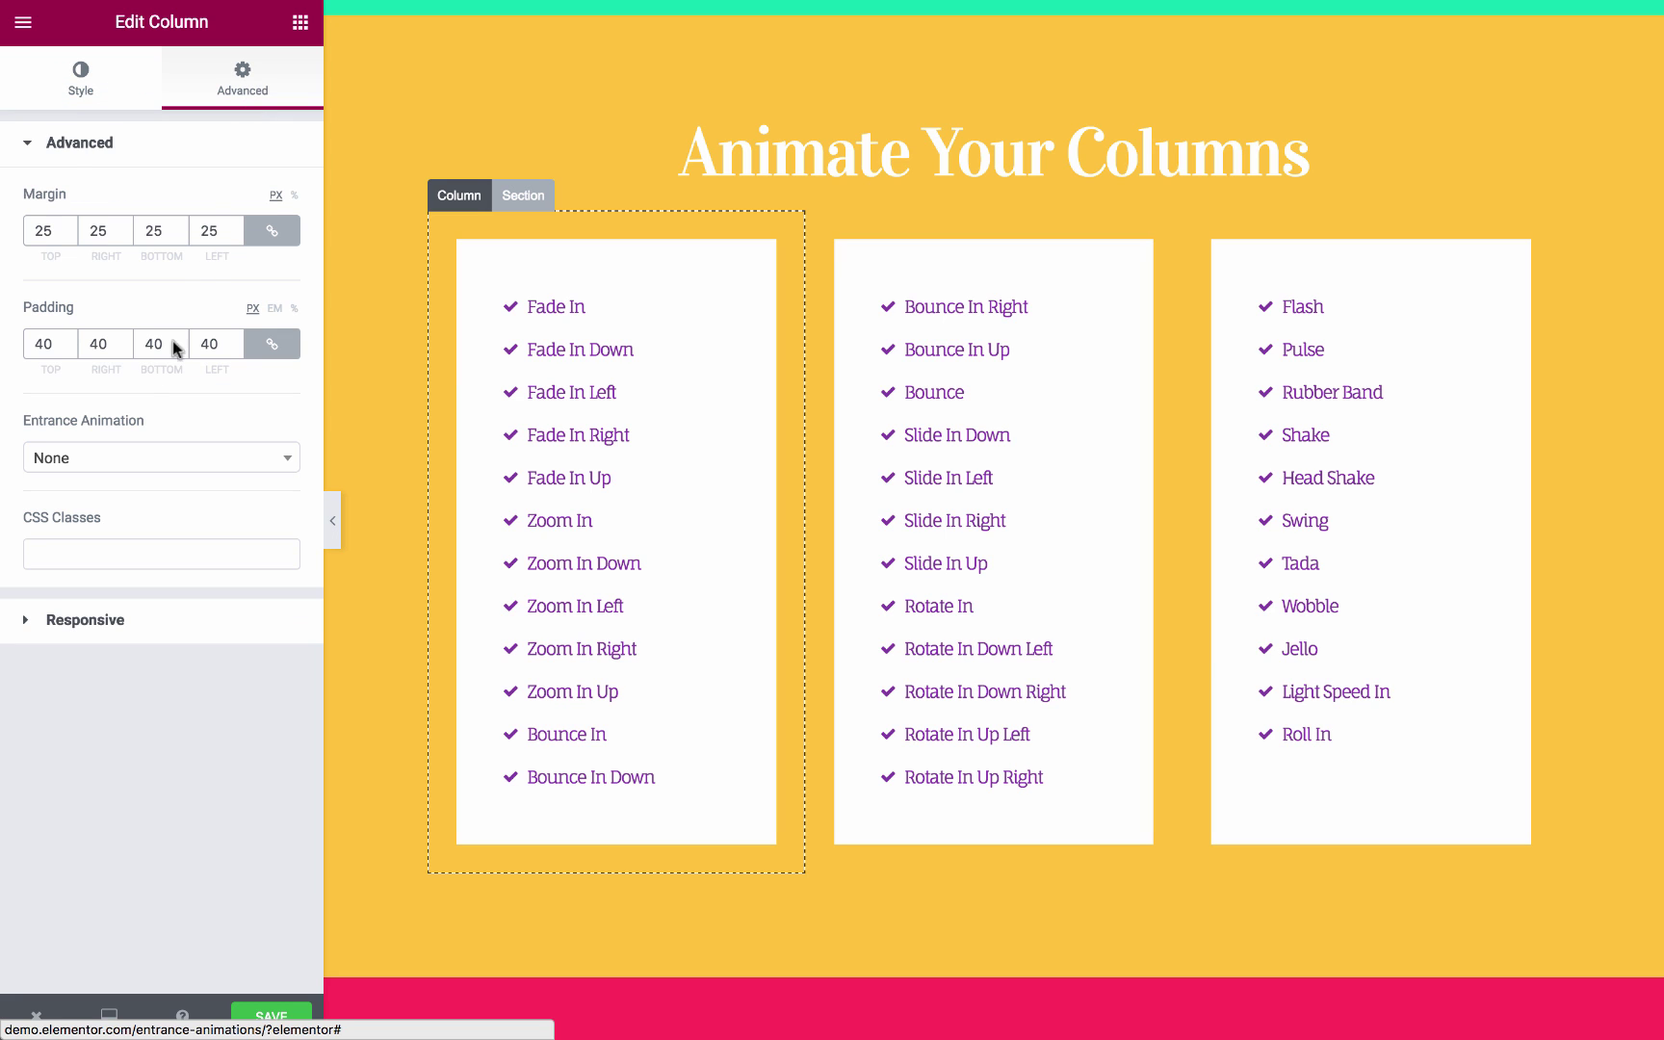
left_click(178, 460)
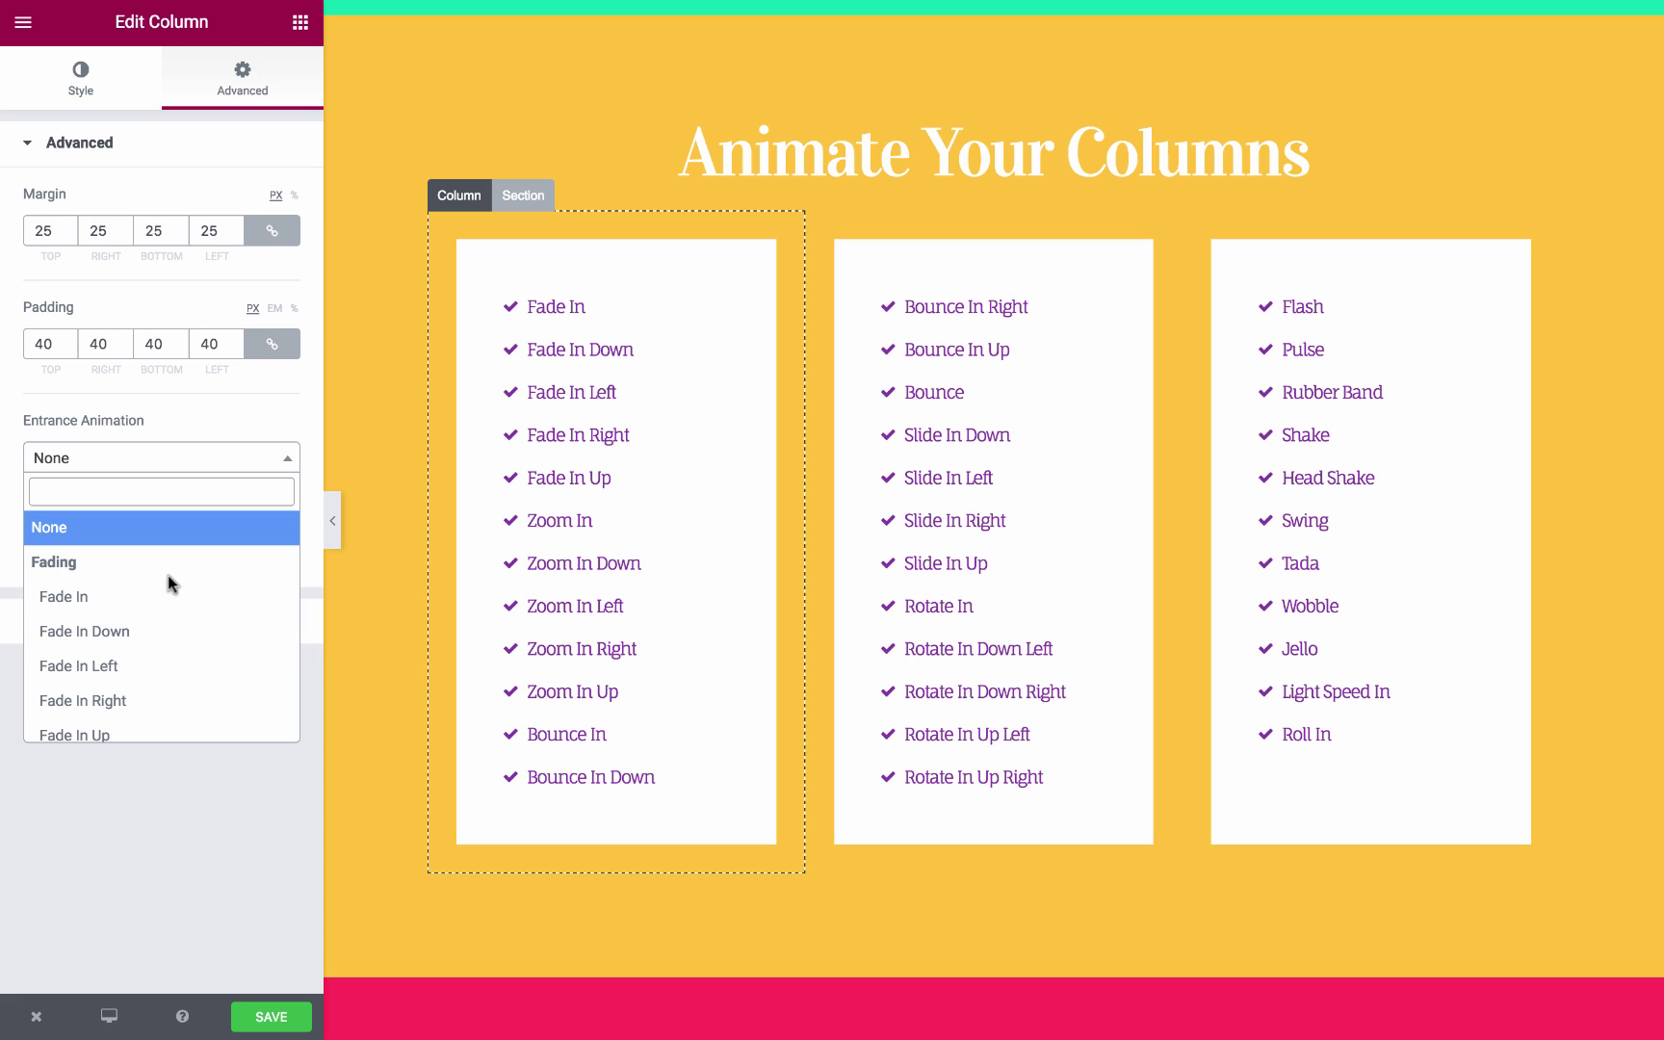
scroll(167, 575, "down", 10)
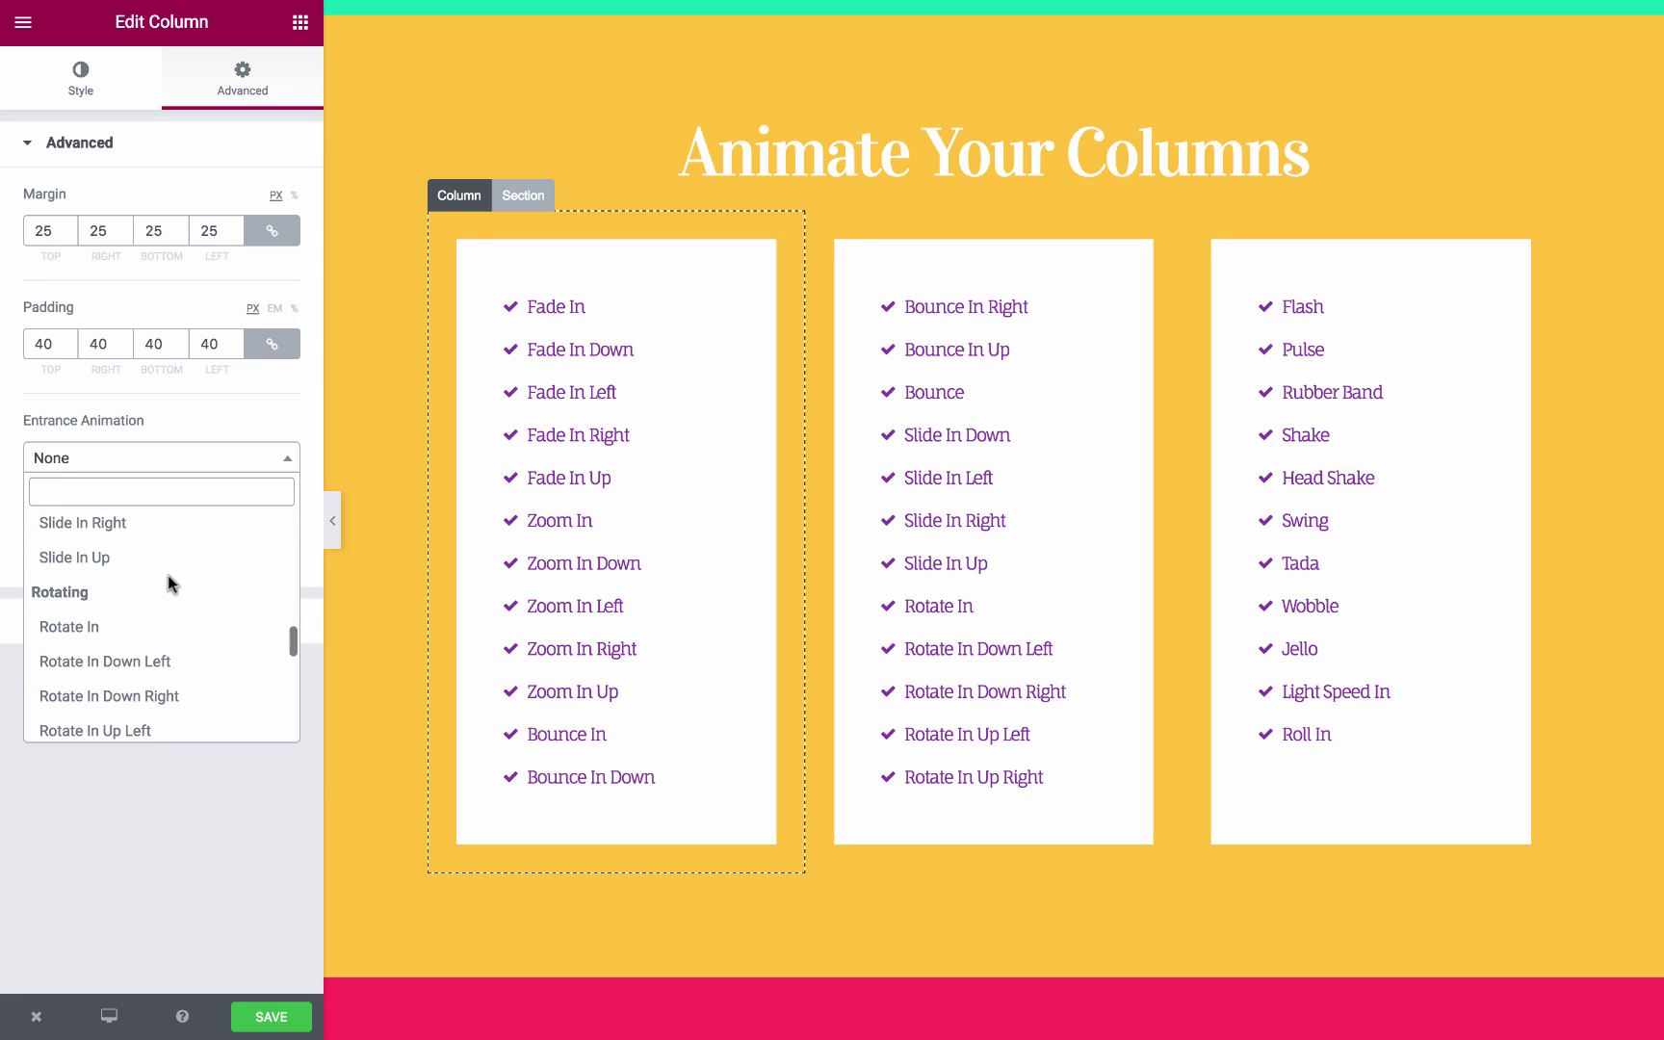
left_click(169, 628)
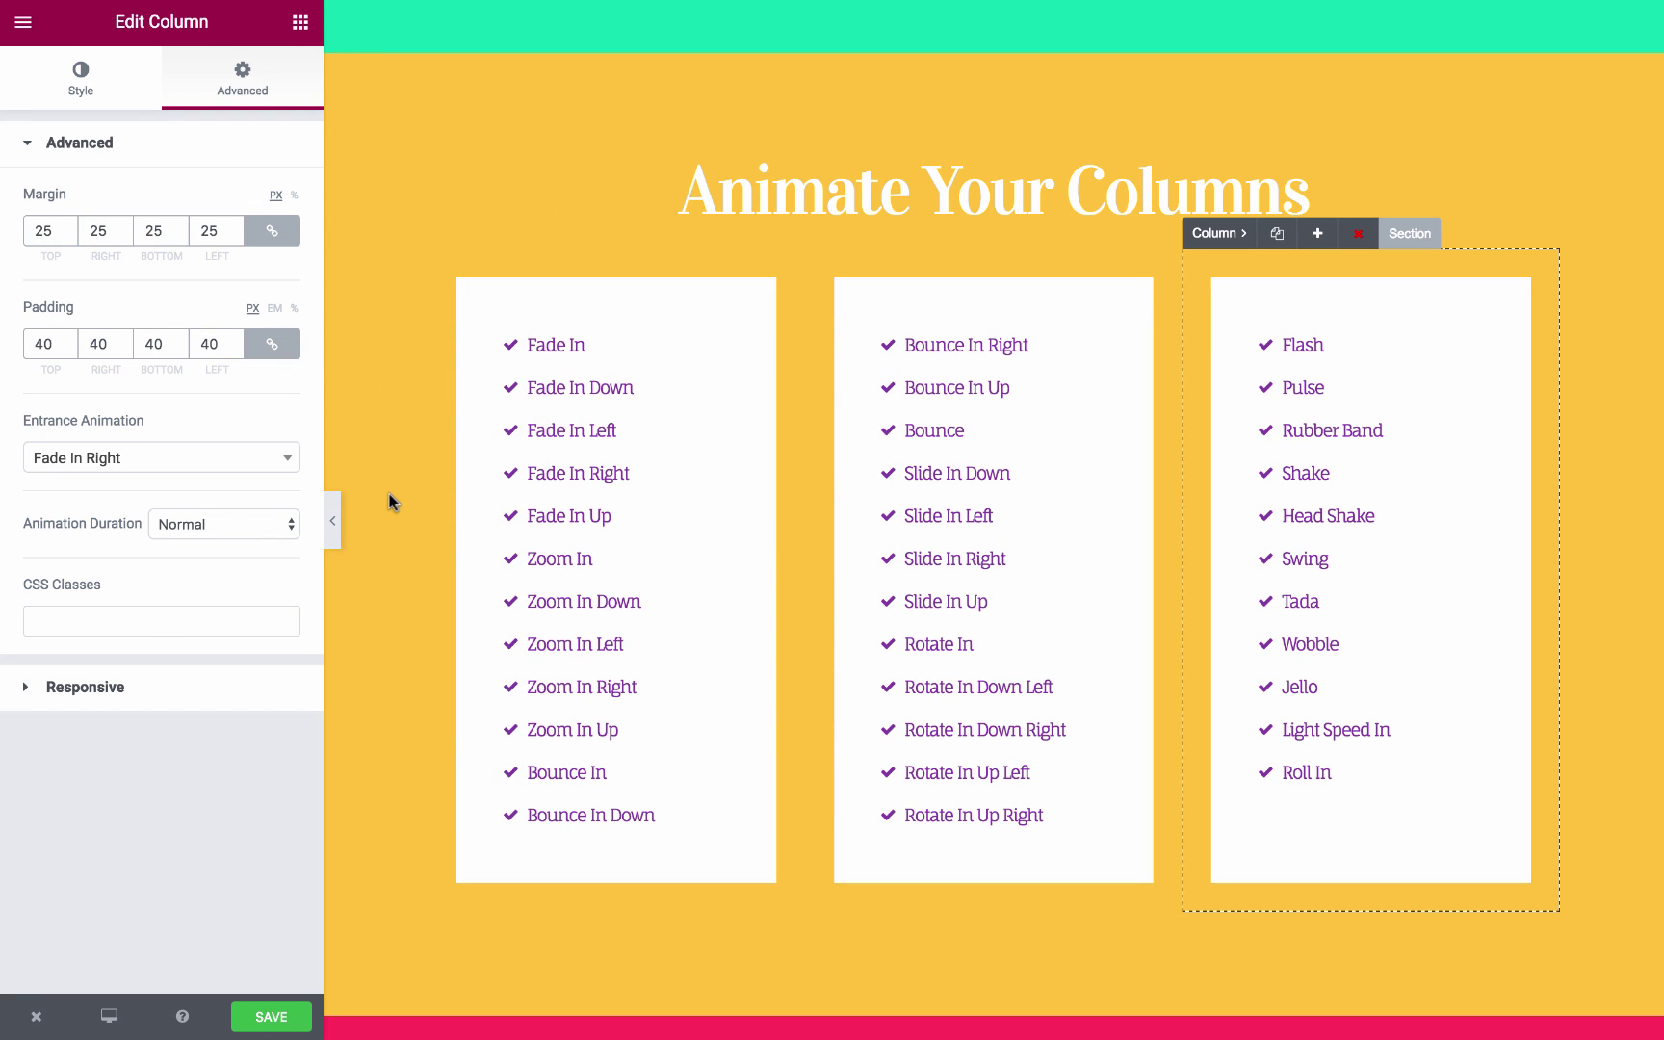
- Select the Zoom In icon box and switch its entrance animation to Bounce
scroll(389, 494, "down", 10)
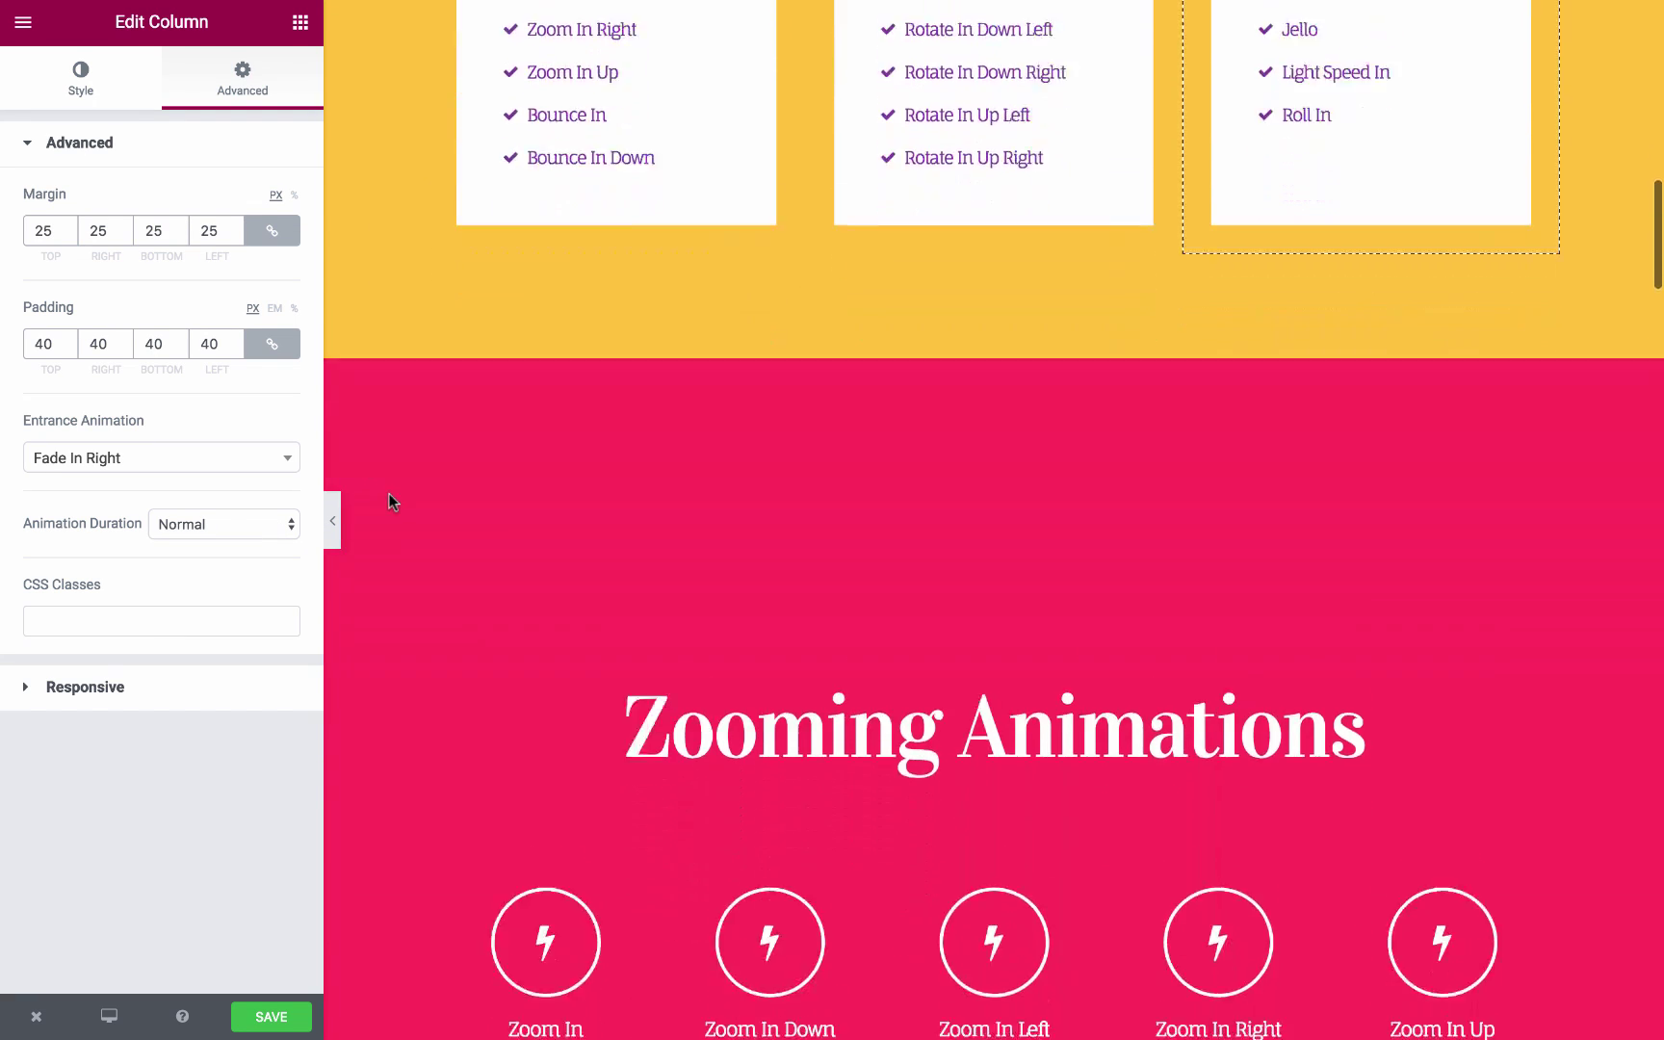
scroll(390, 496, "down", 3)
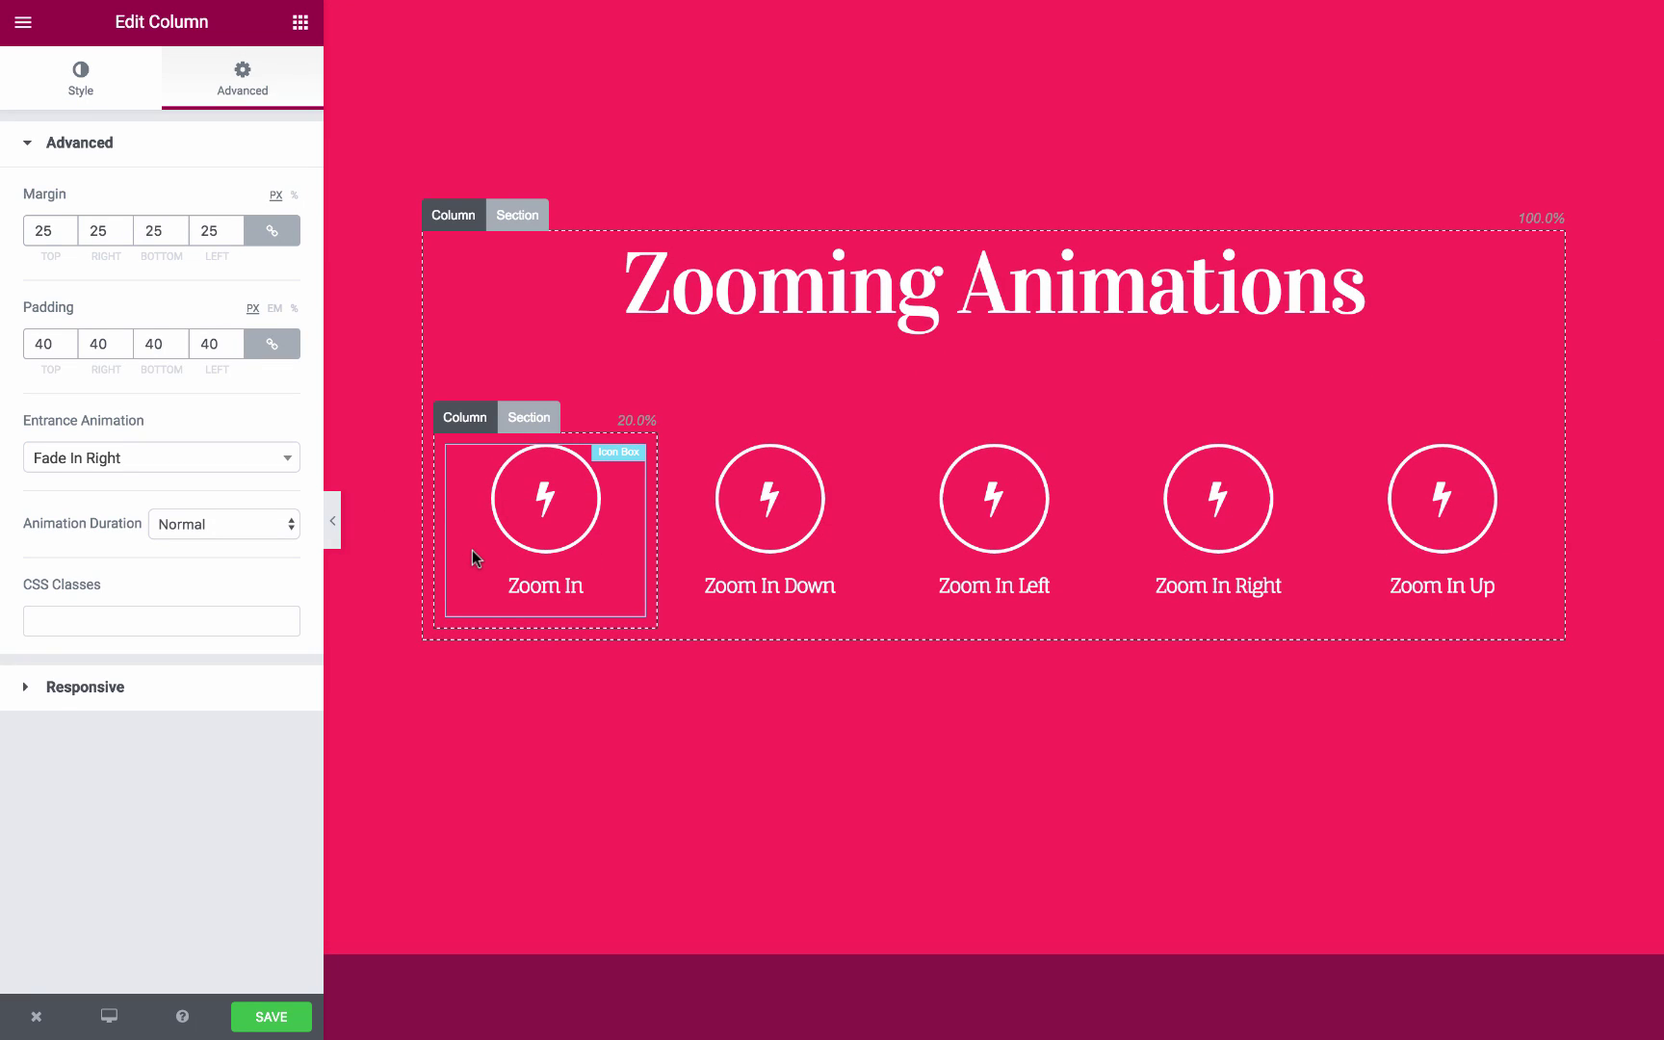
left_click(528, 515)
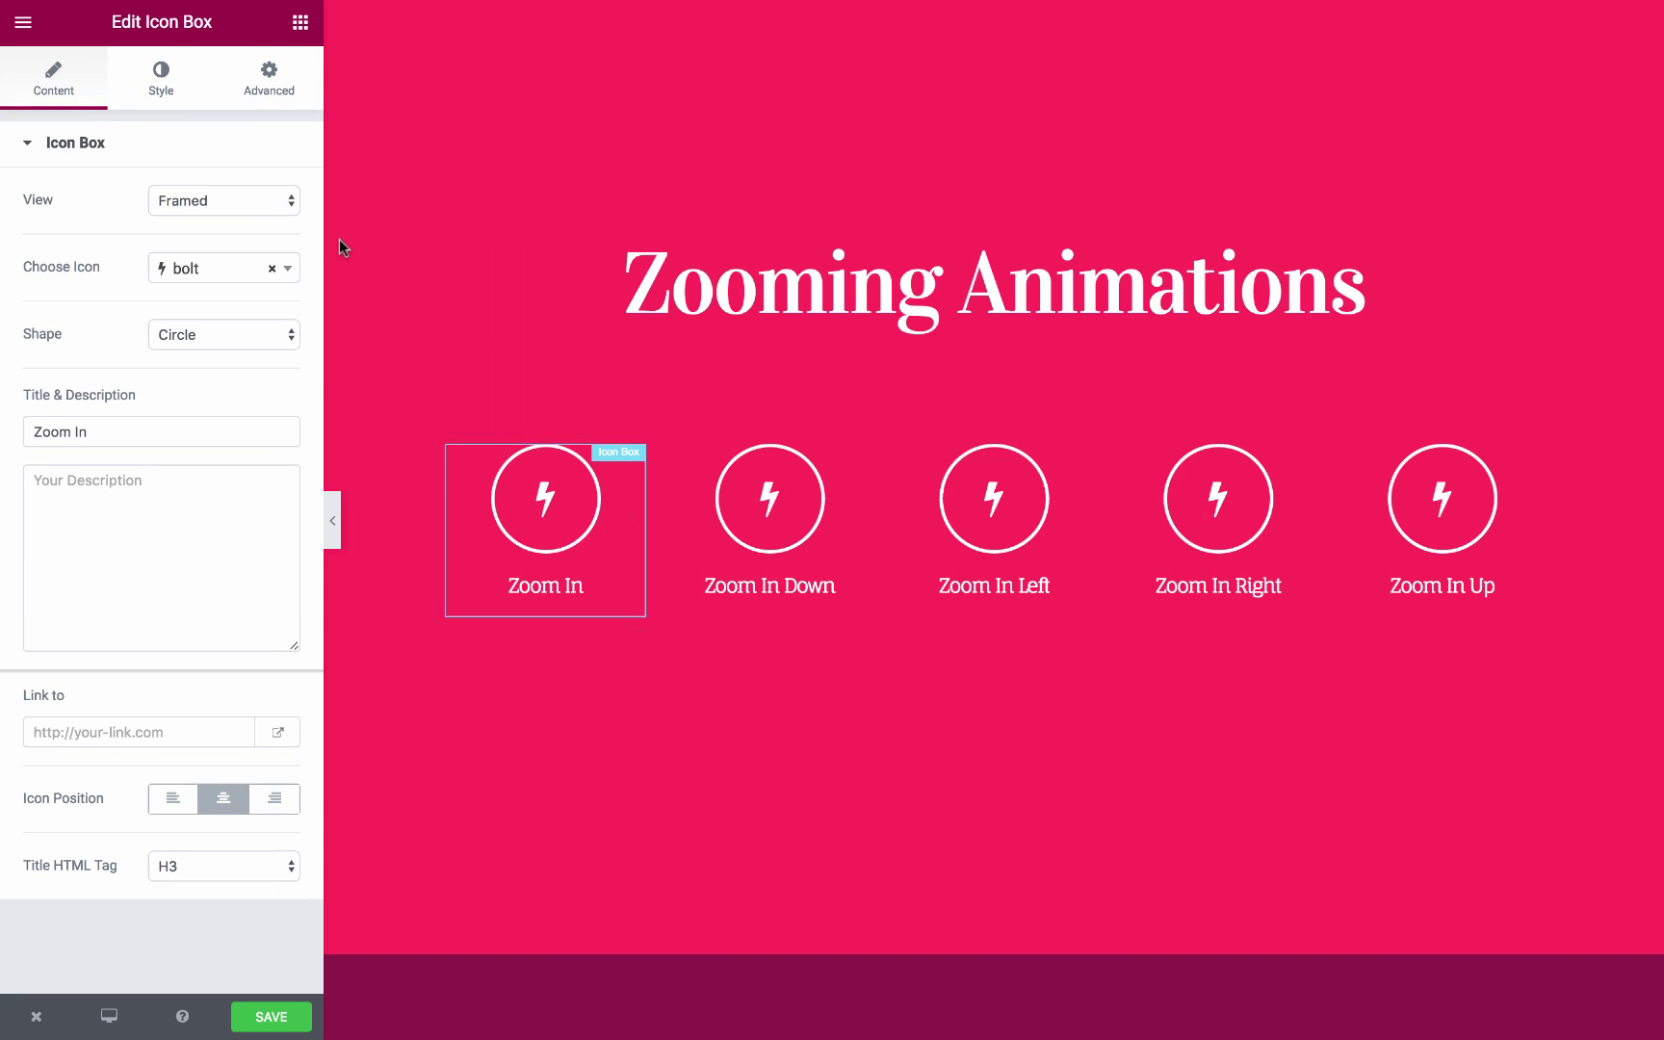
left_click(260, 97)
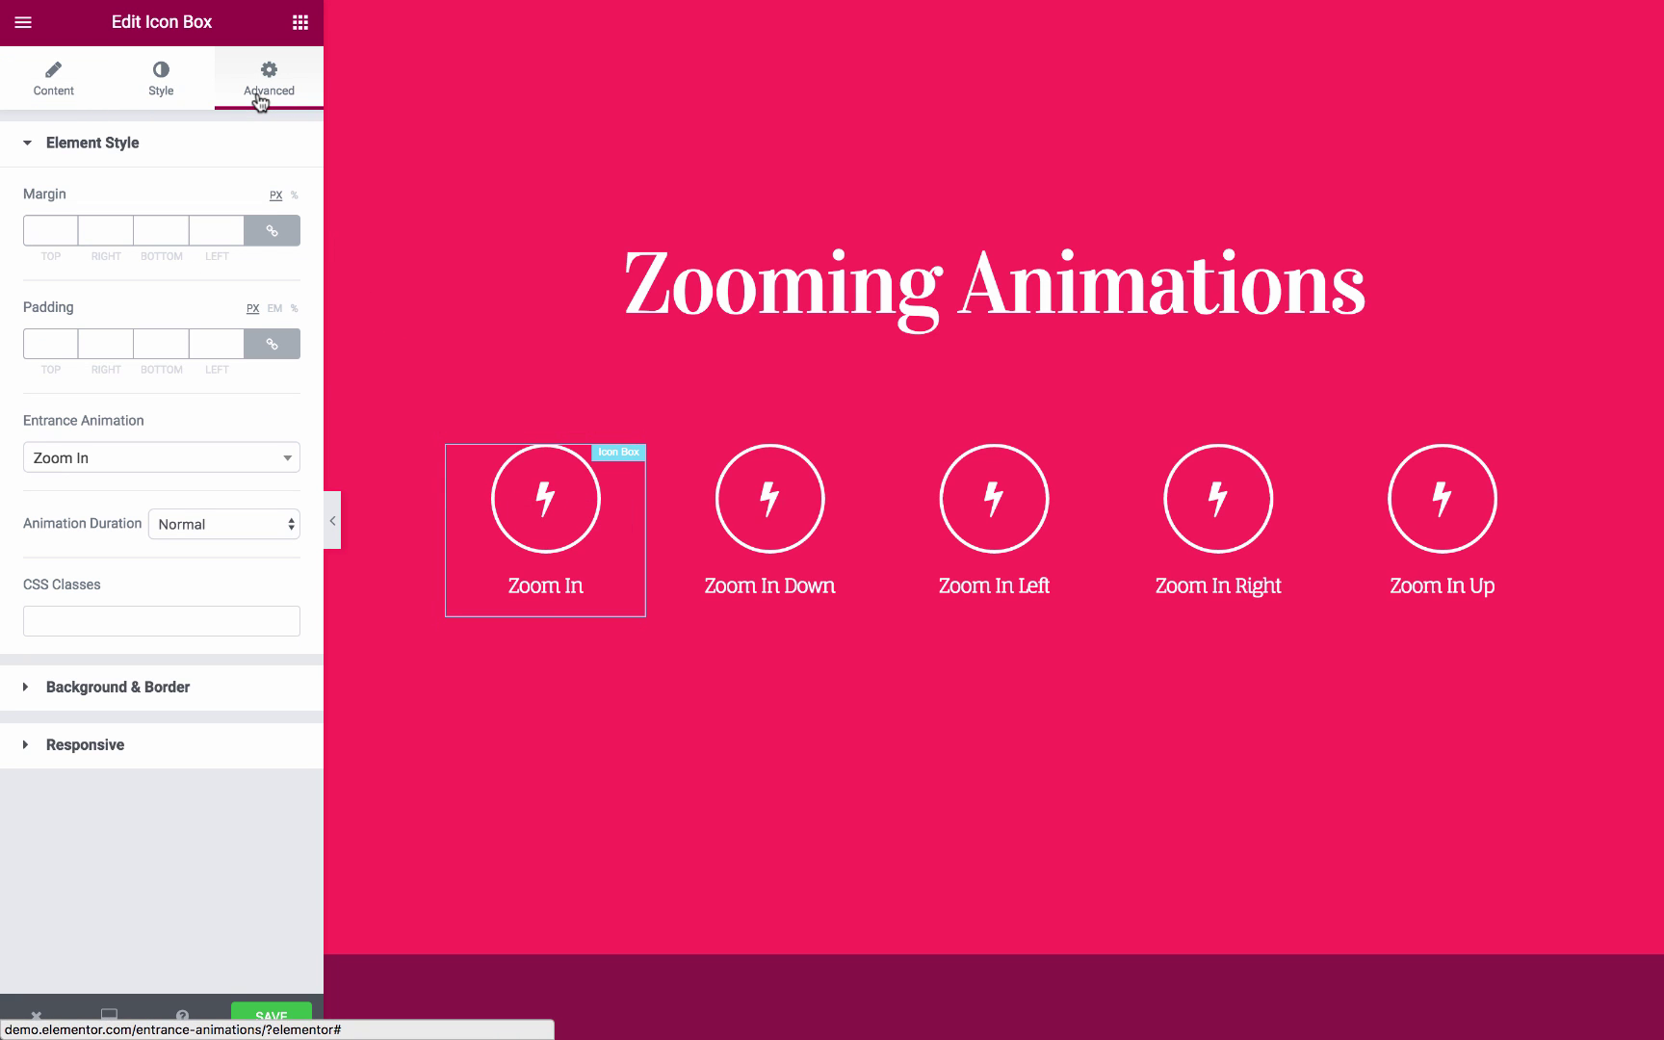
left_click(152, 460)
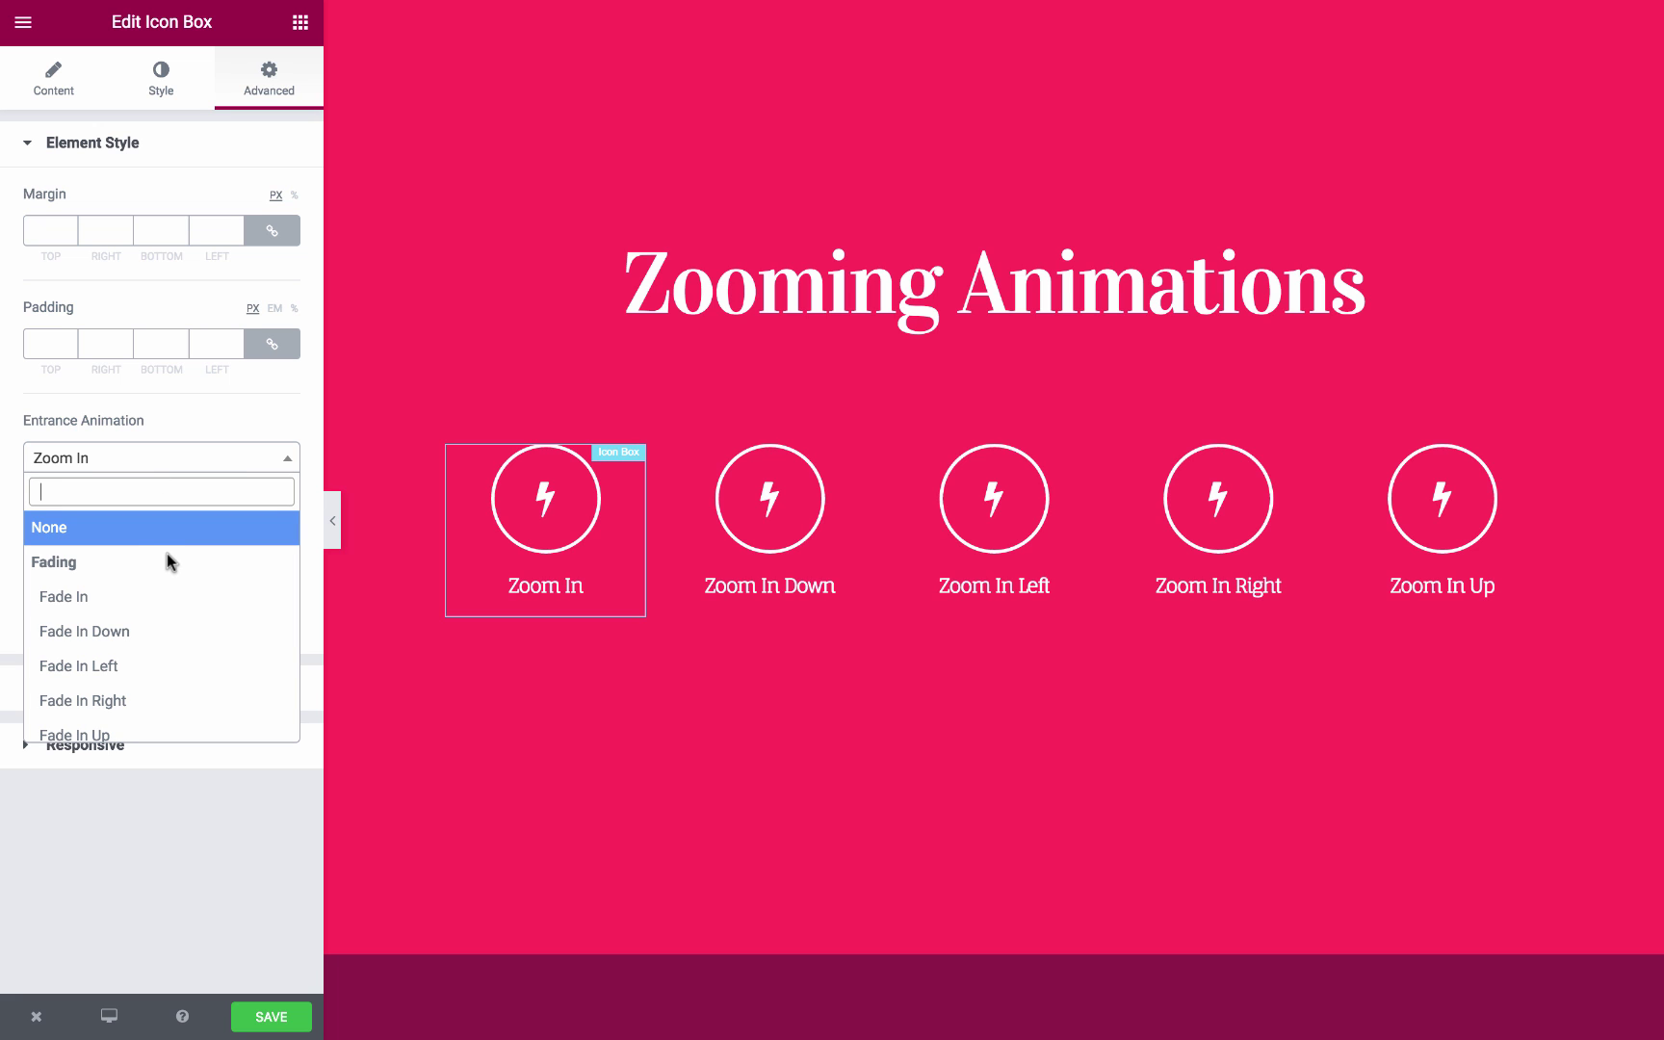
scroll(167, 555, "down", 15)
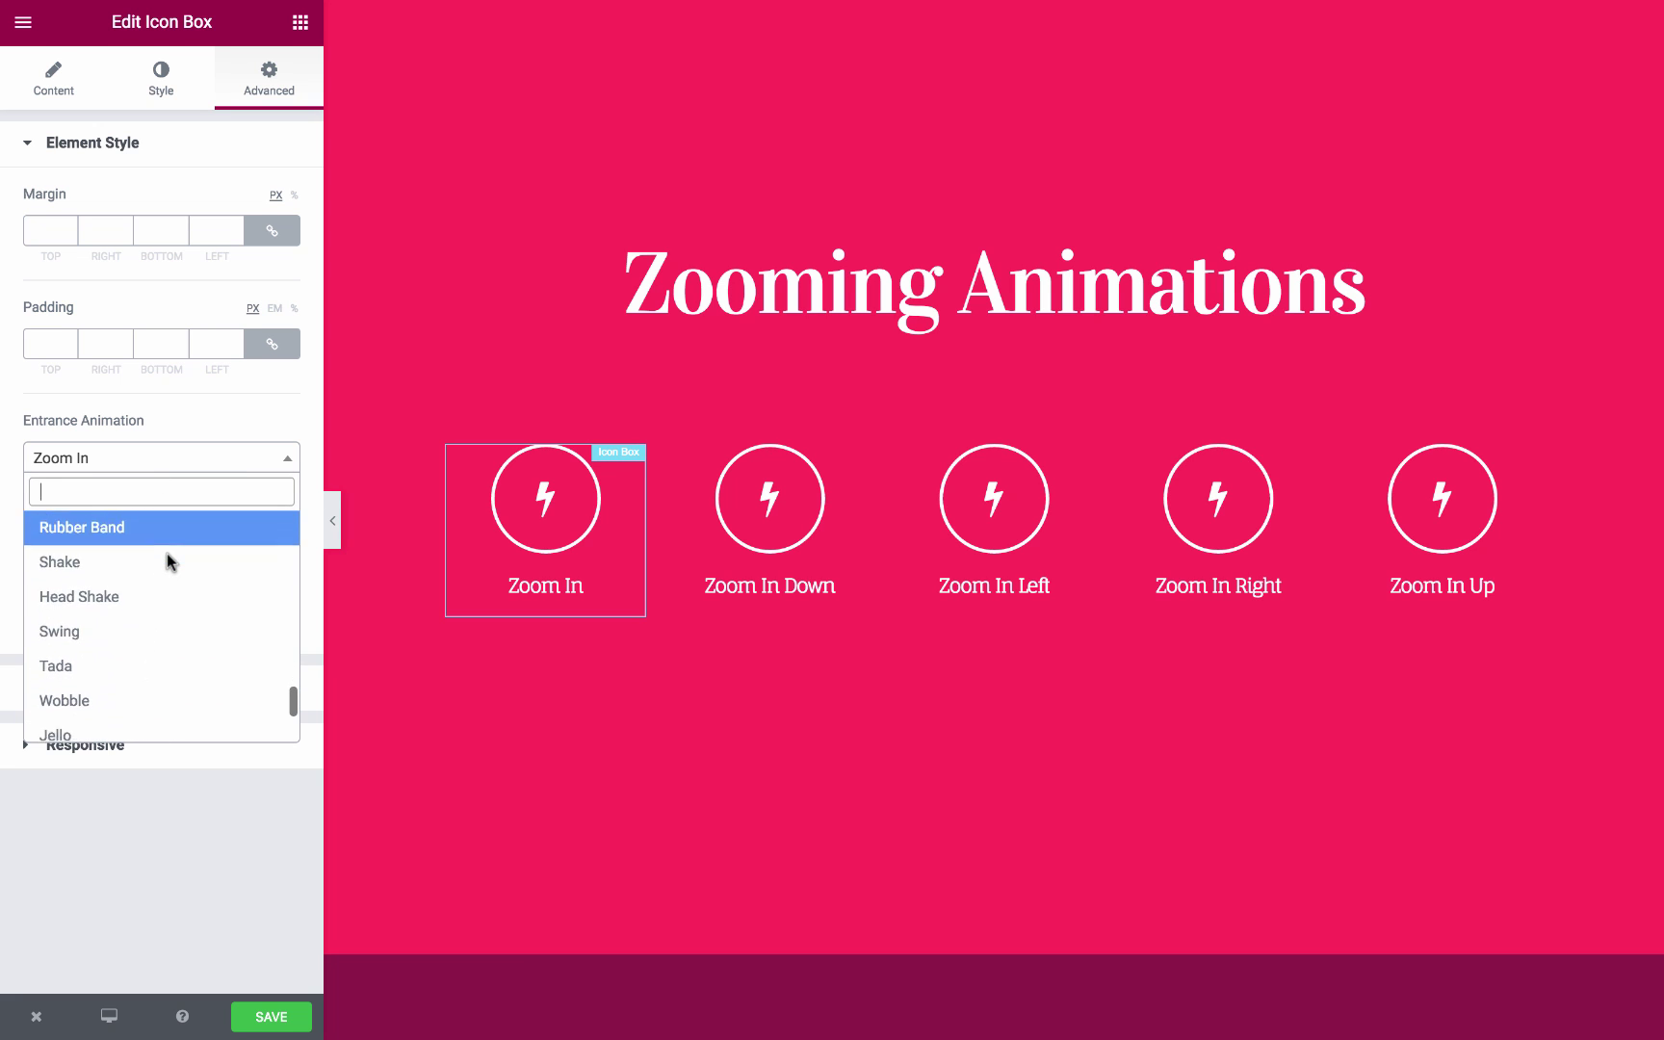
scroll(167, 559, "up", 5)
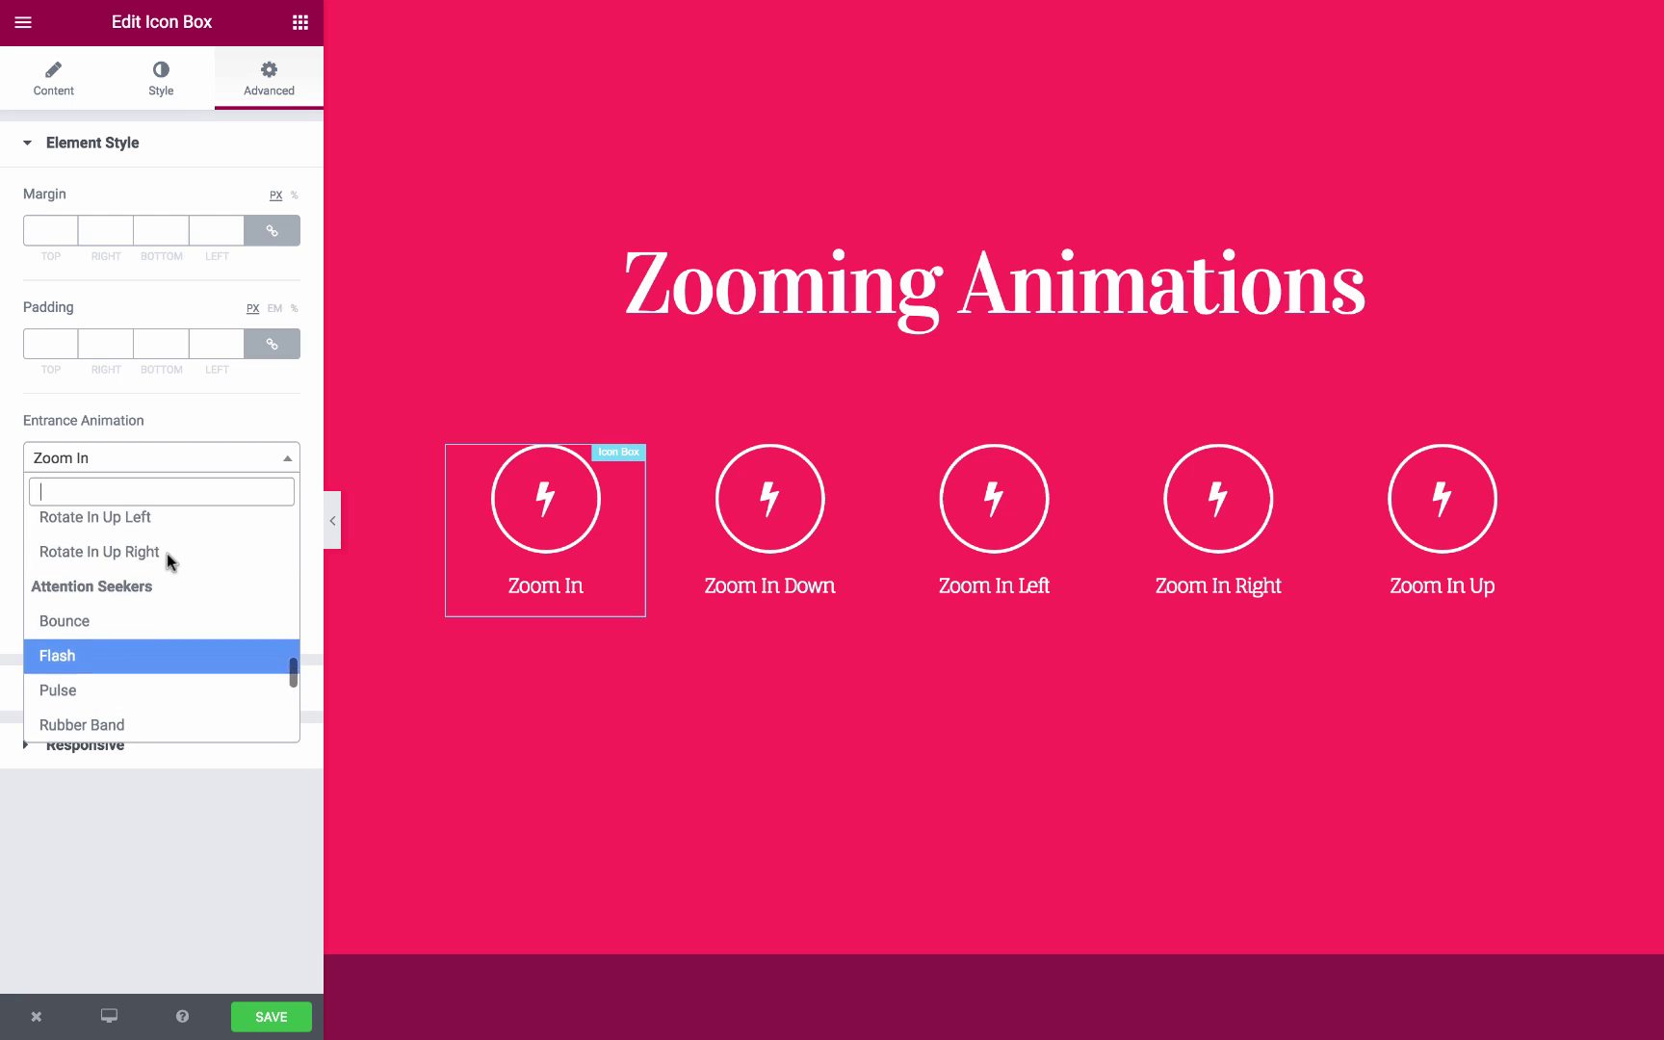
left_click(175, 638)
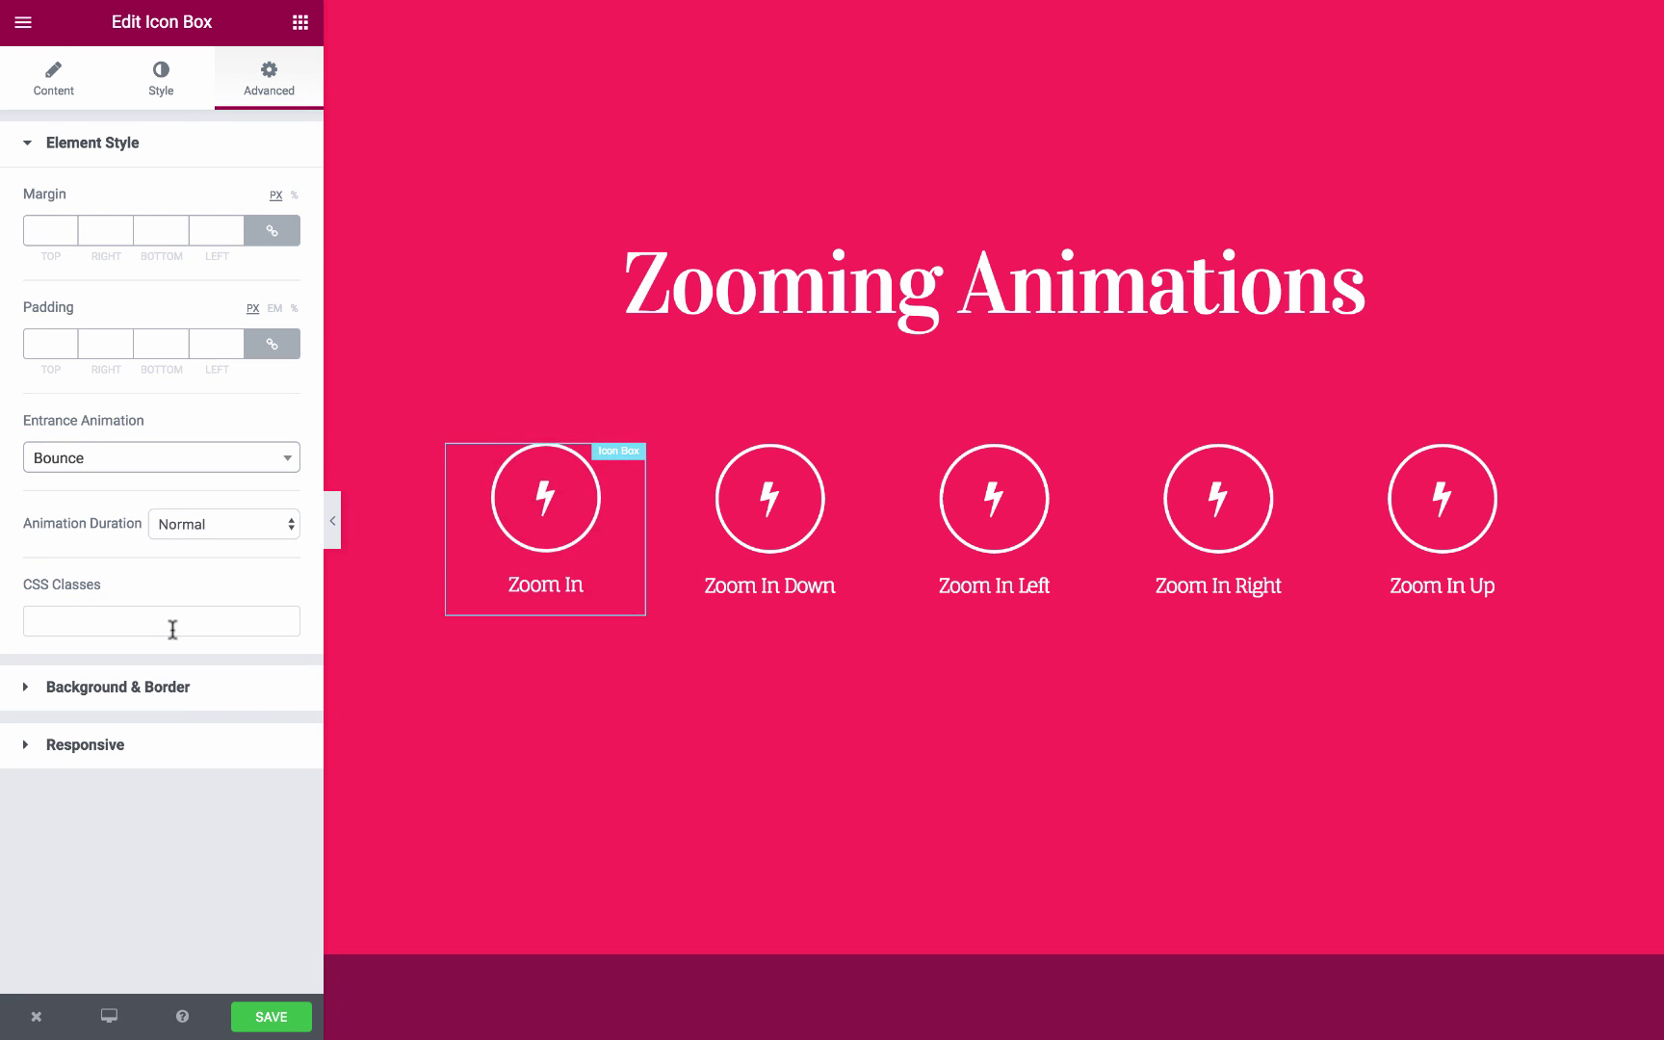
- Try Pulse and Swing, then settle on Tada as the icon box's entrance animation
left_click(156, 458)
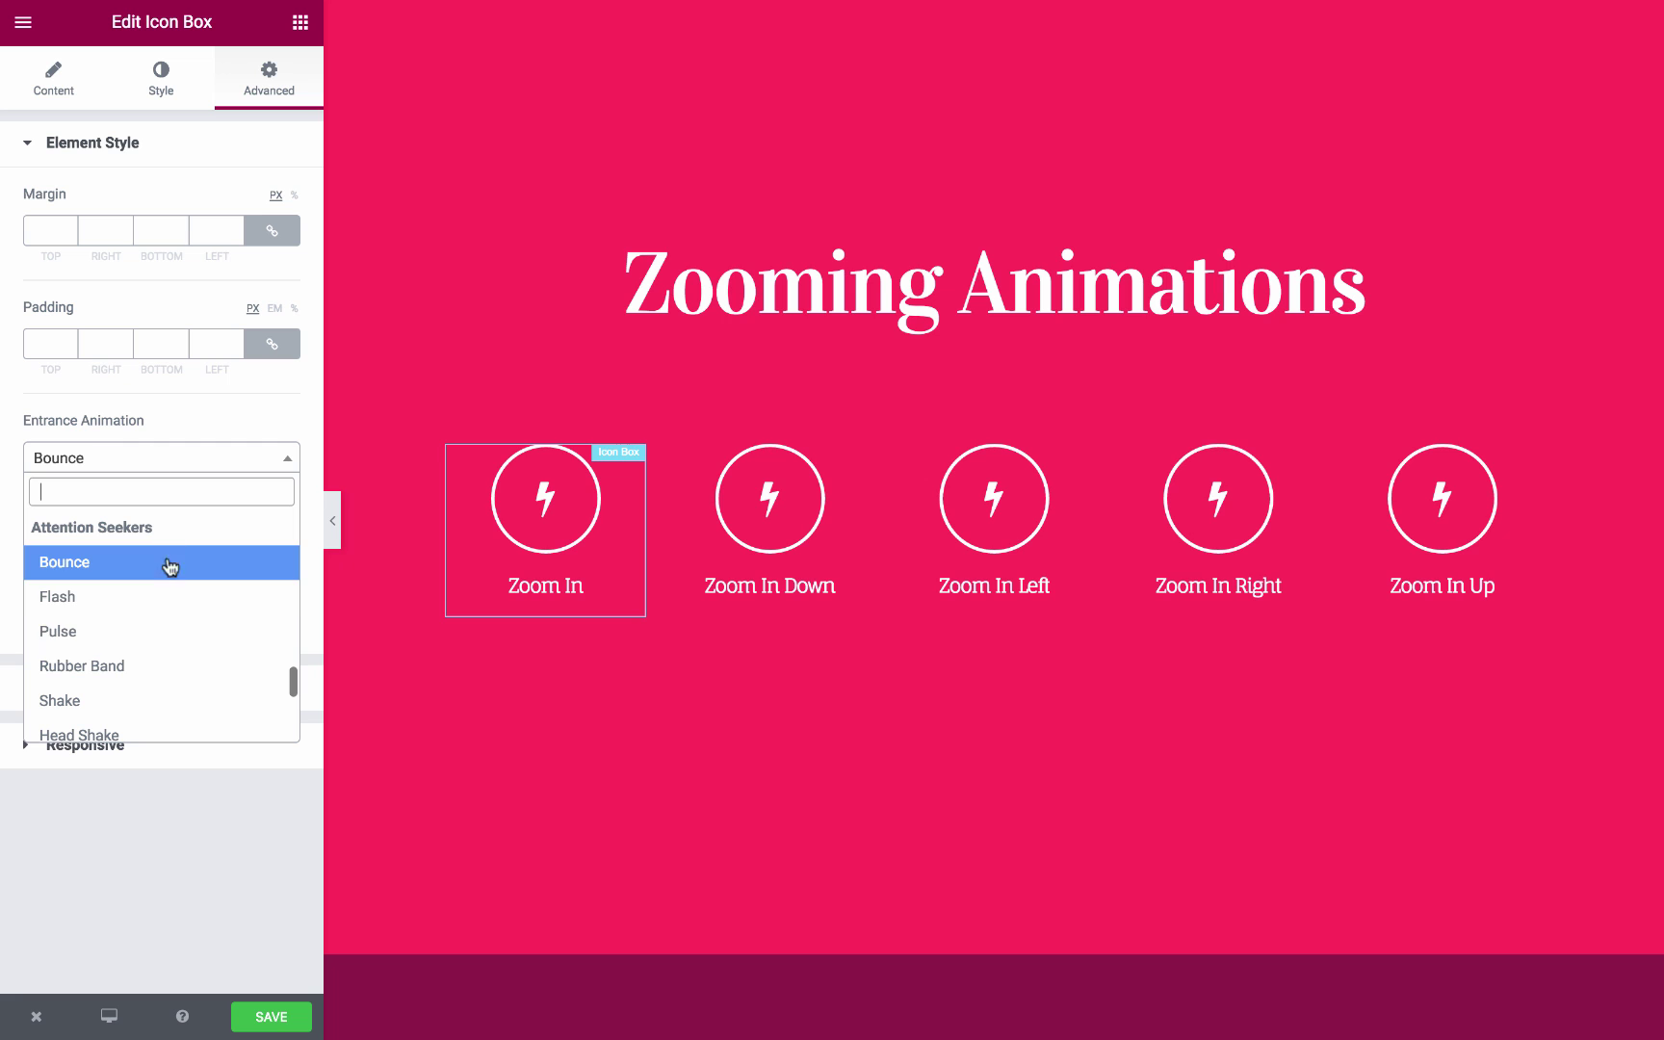
left_click(170, 644)
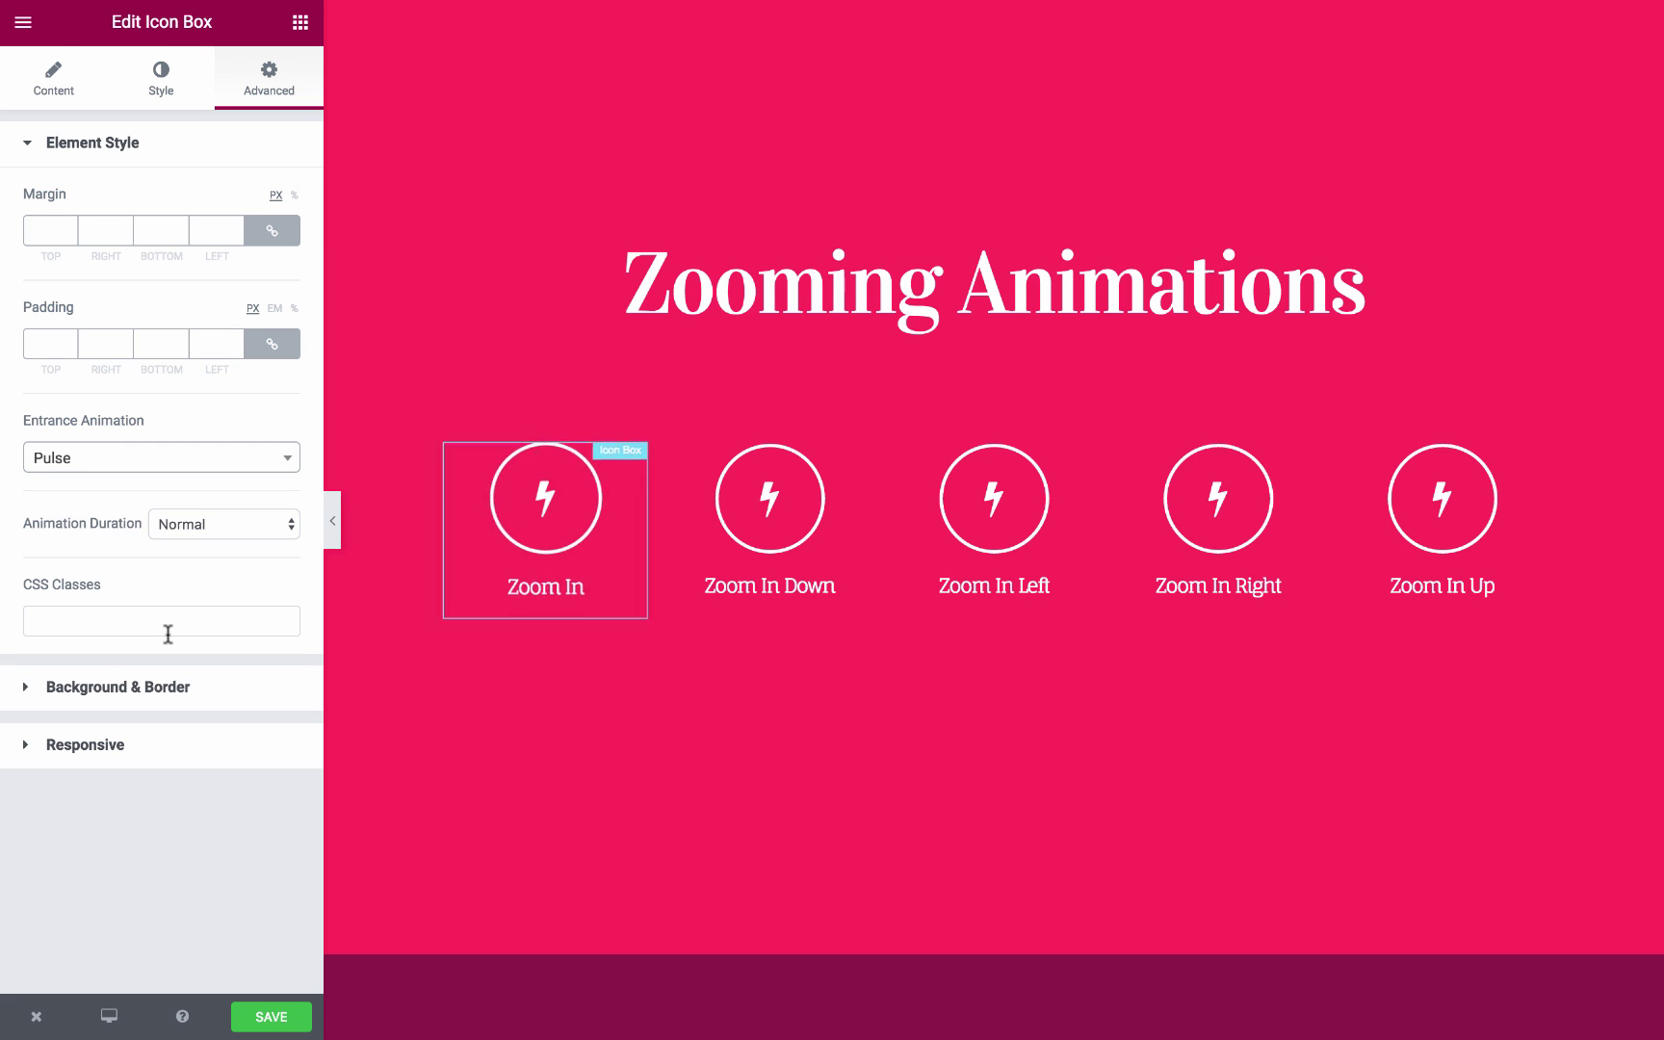
left_click(169, 466)
left_click(171, 703)
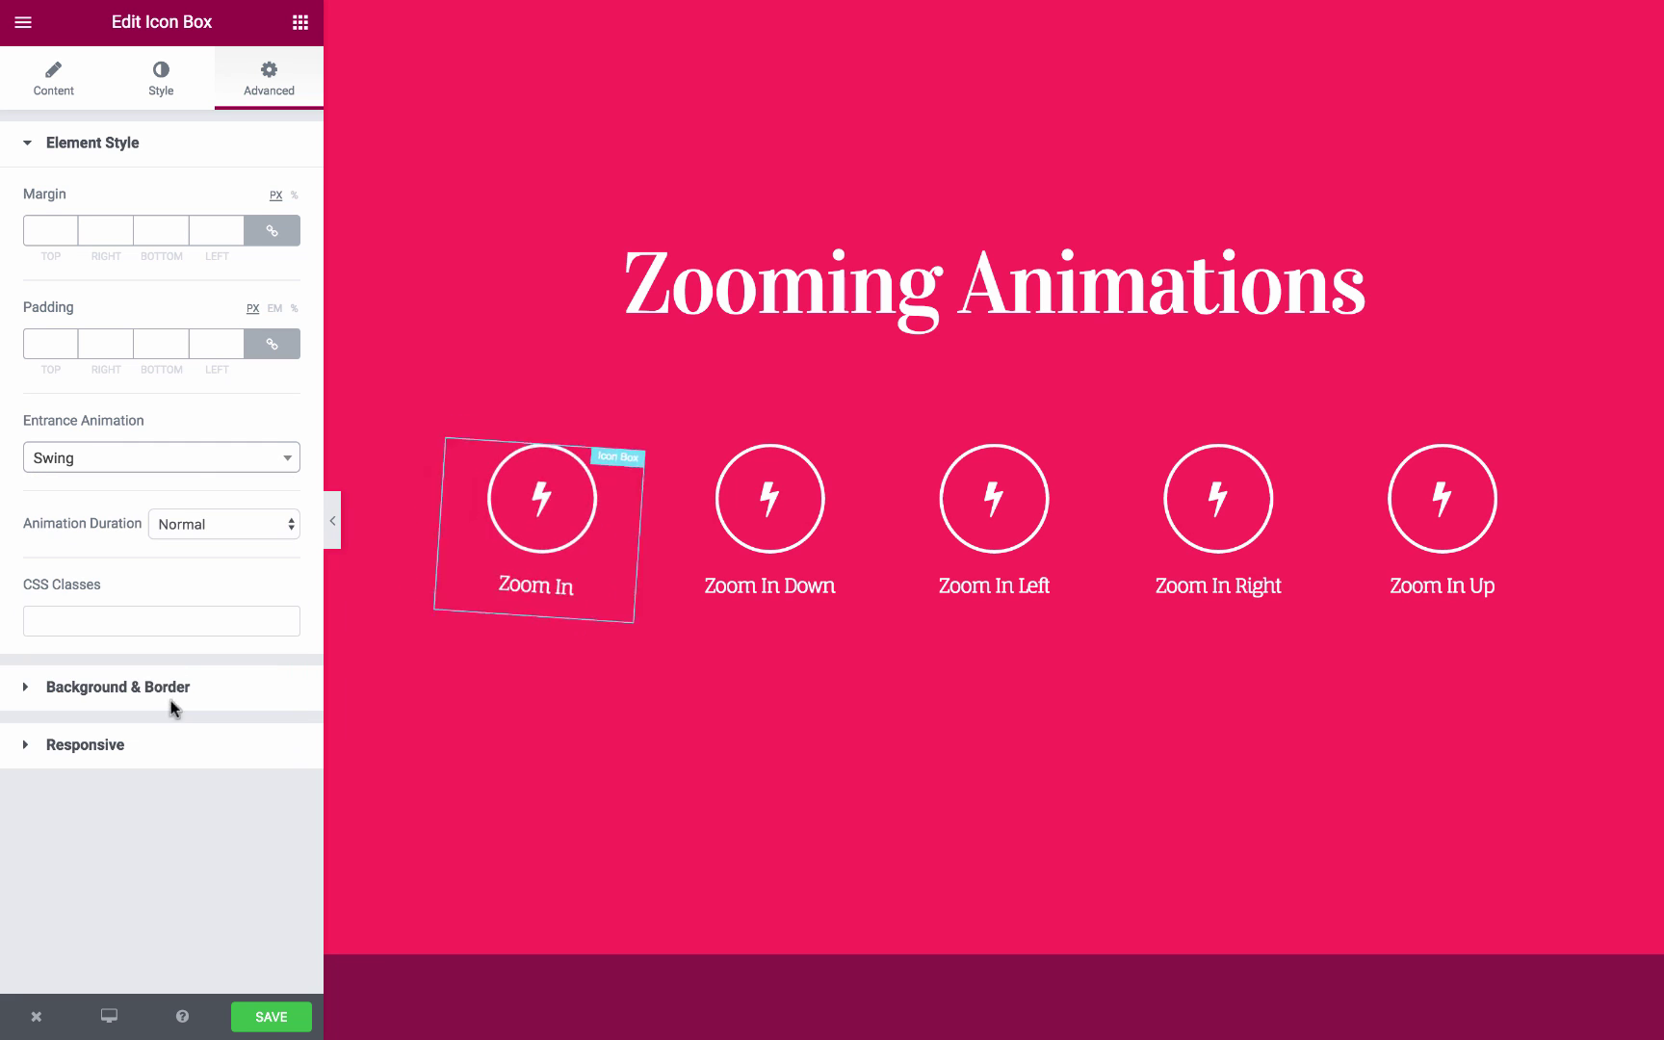
left_click(189, 476)
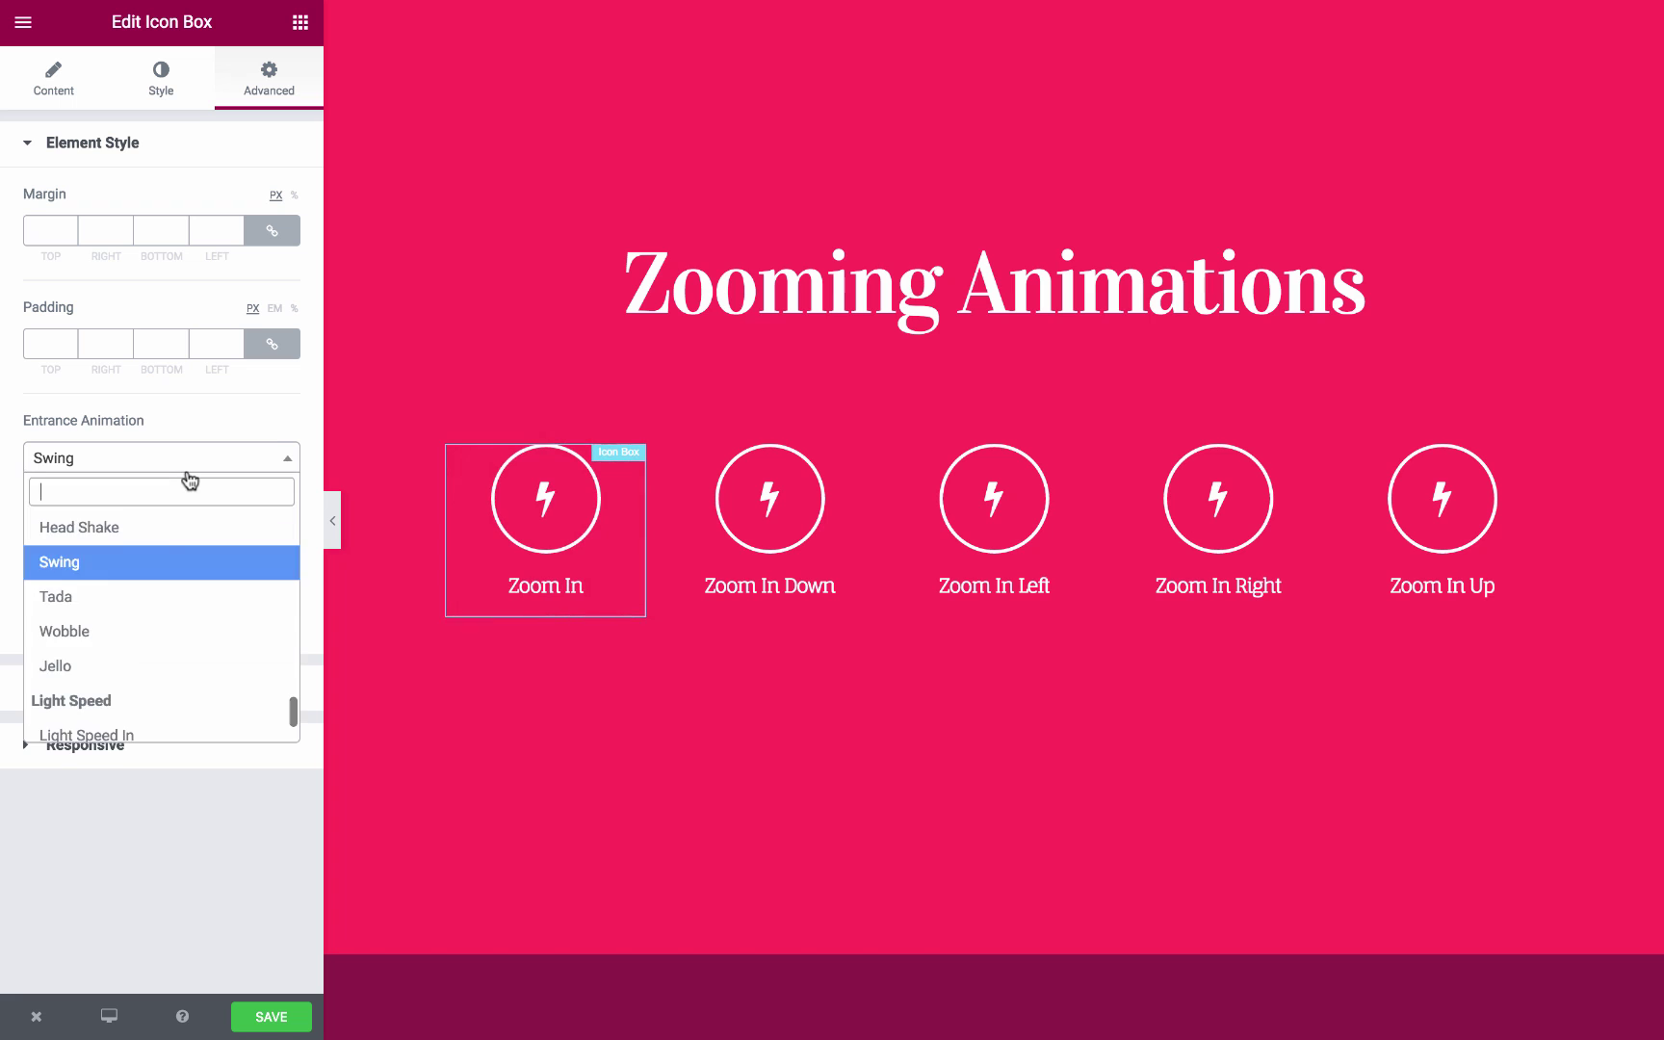
left_click(140, 604)
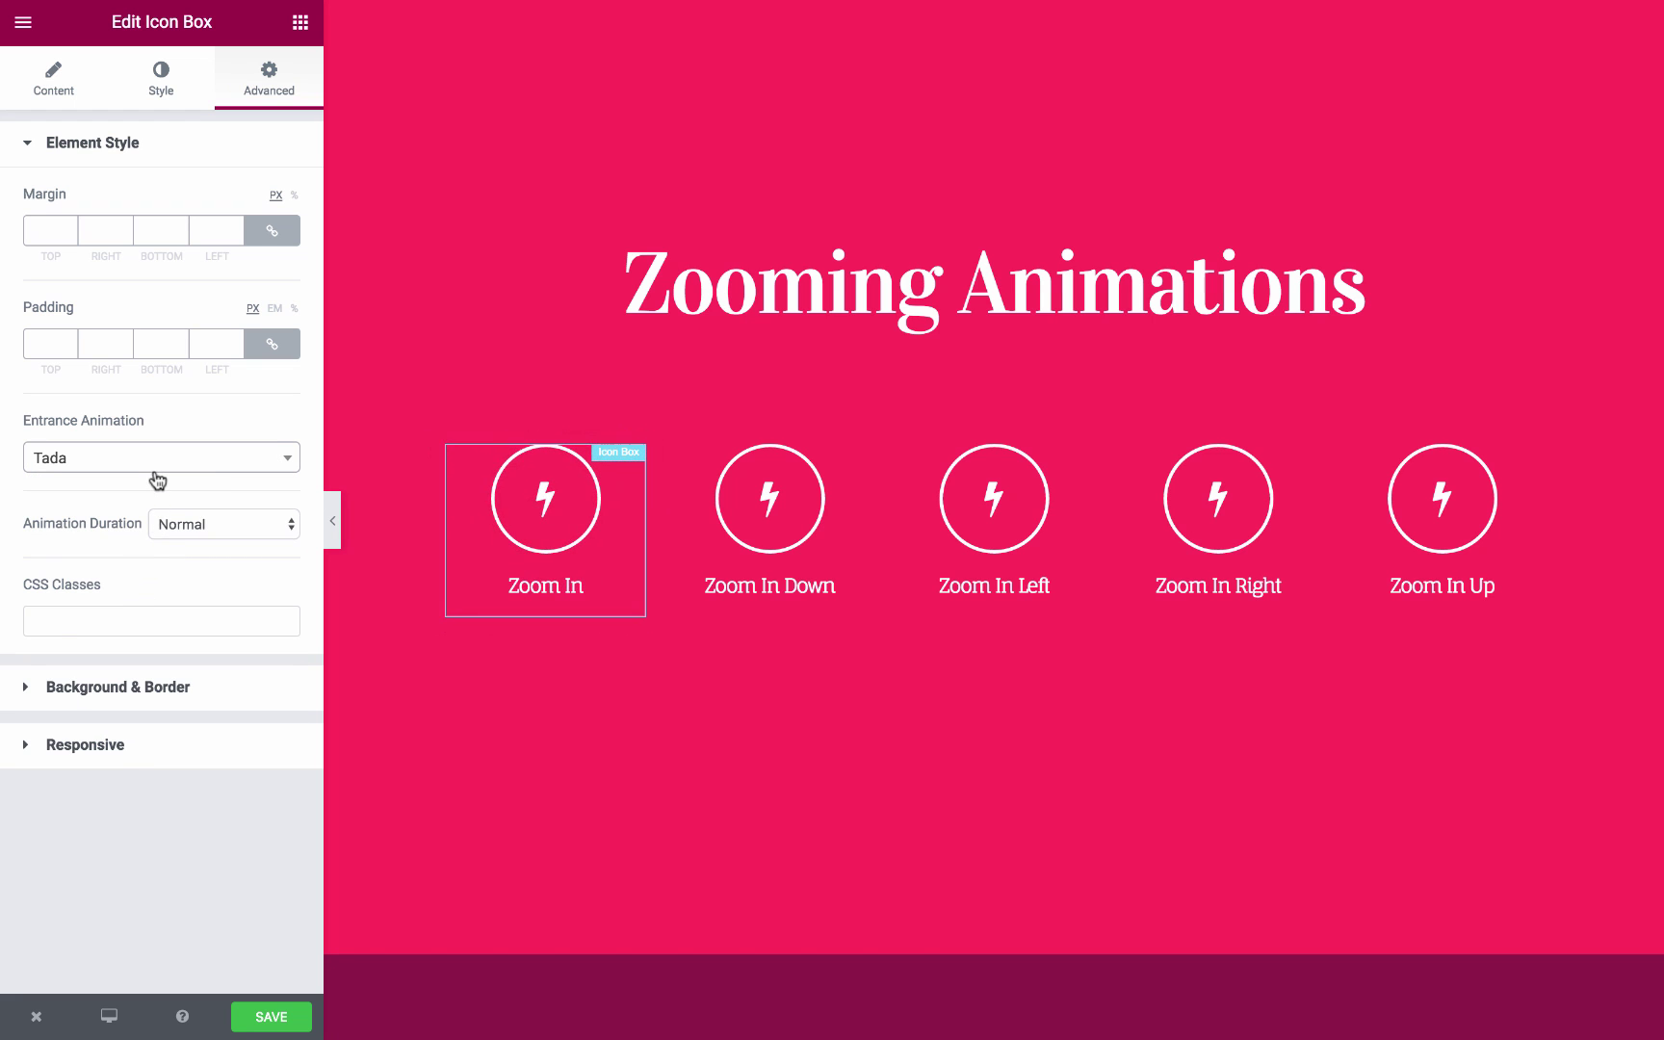
left_click(155, 474)
- Pick Jello for the Zoom In icon box, keeping Normal duration, and scroll the preview to the top
left_click(138, 639)
scroll(417, 515, "up", 15)
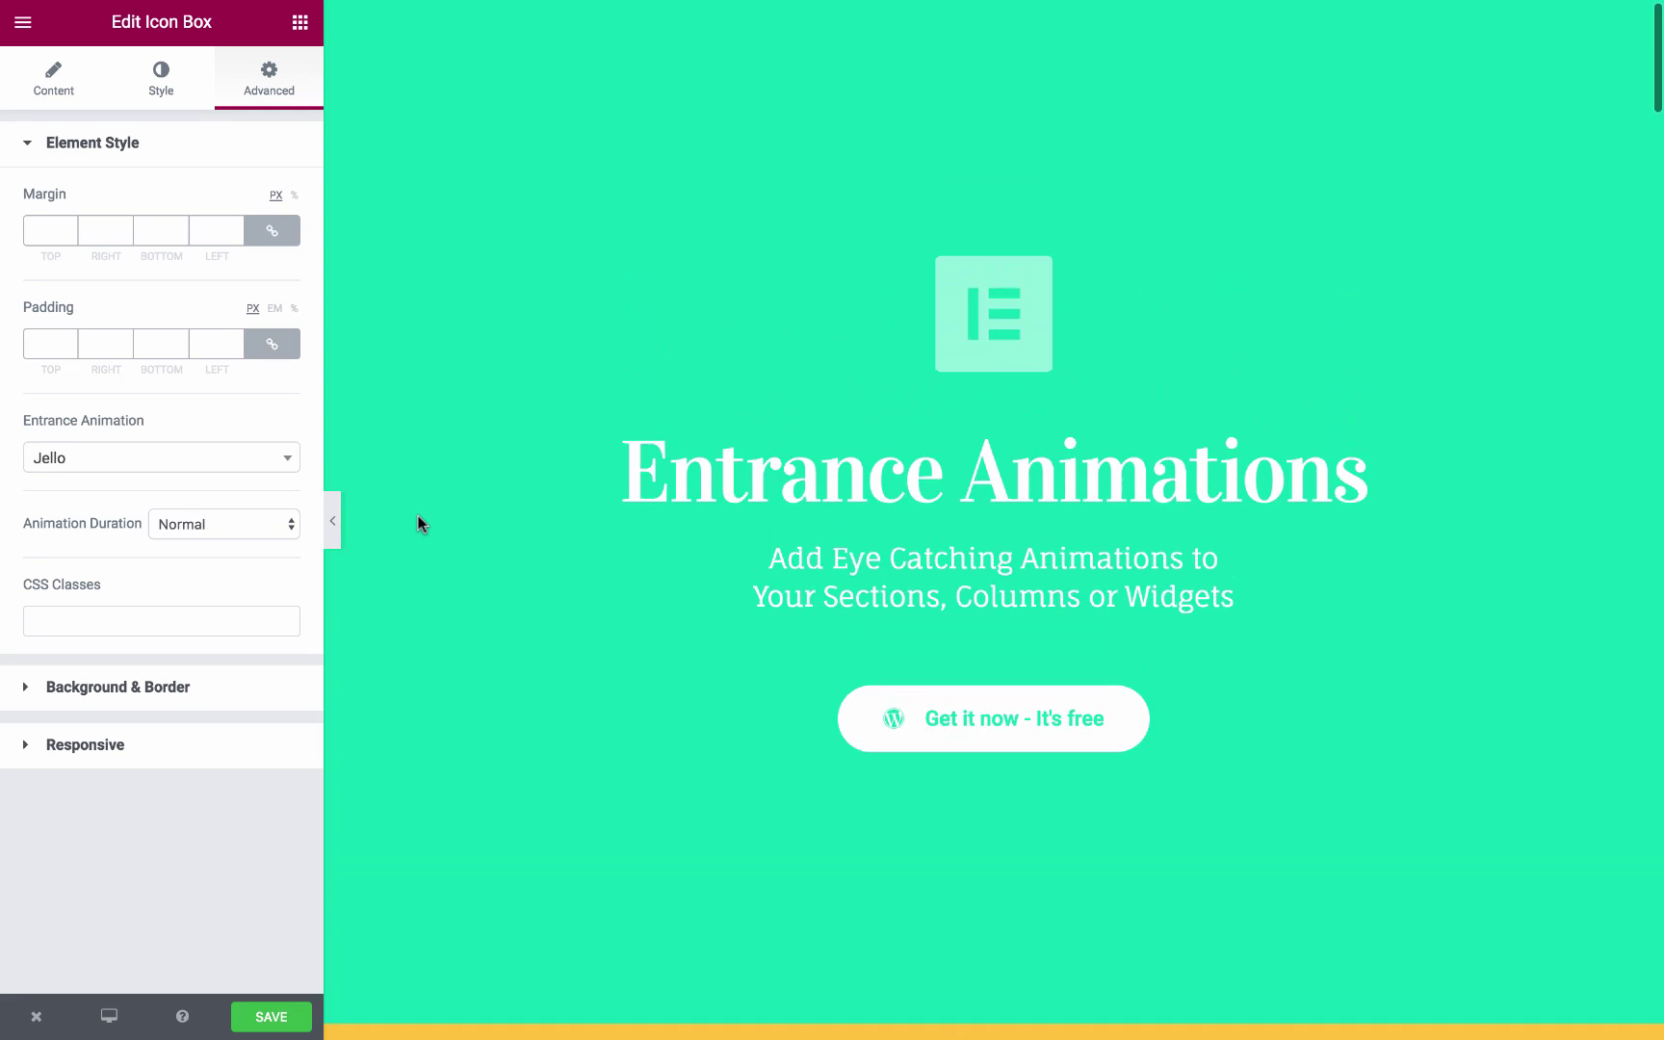